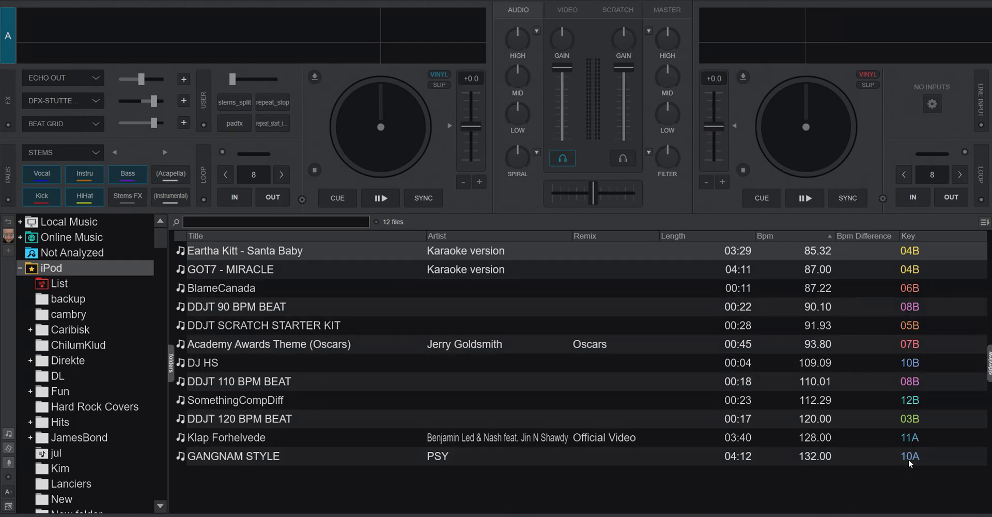
# Step: List the Not Analyzed folder's 6625 tracks and inspect its Scanned = 0 filter, leaving it unchanged
pyautogui.click(55, 253)
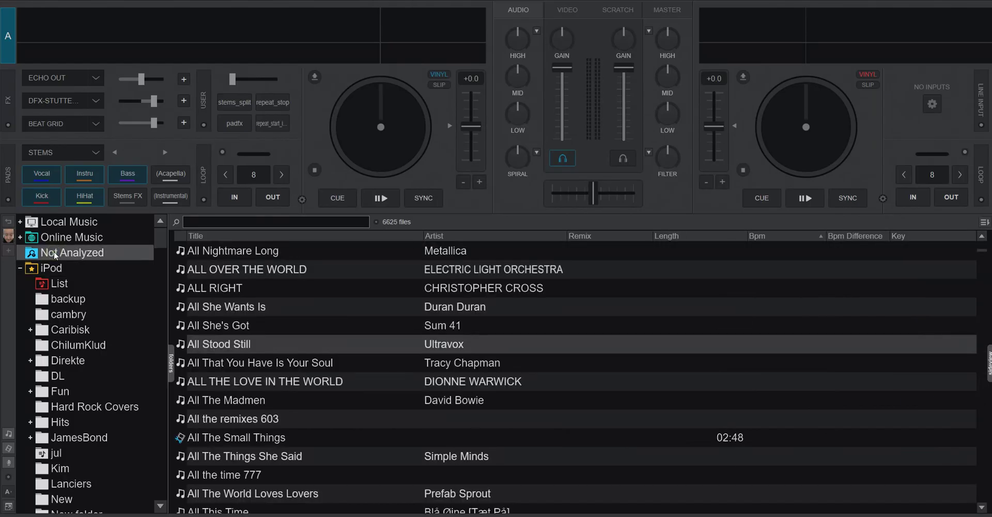
pyautogui.rightClick(86, 257)
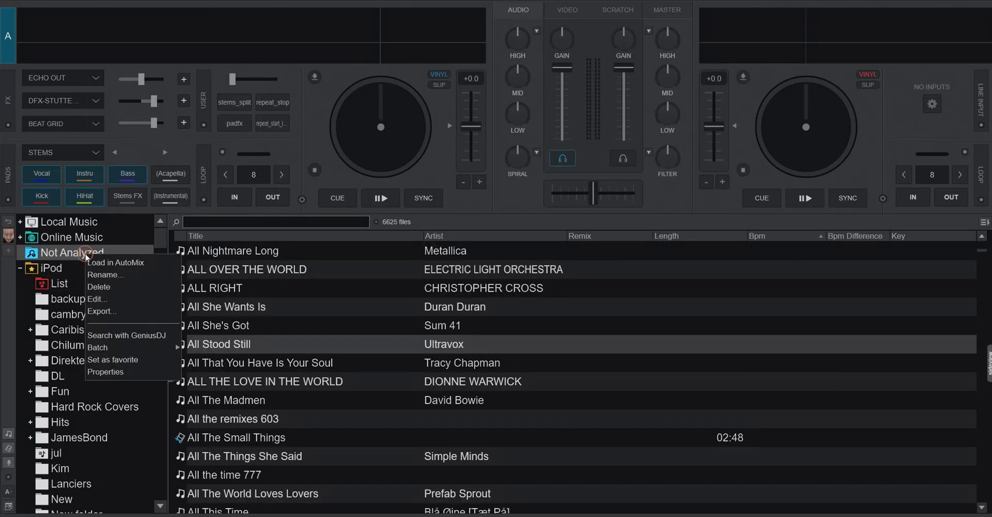
pyautogui.click(124, 298)
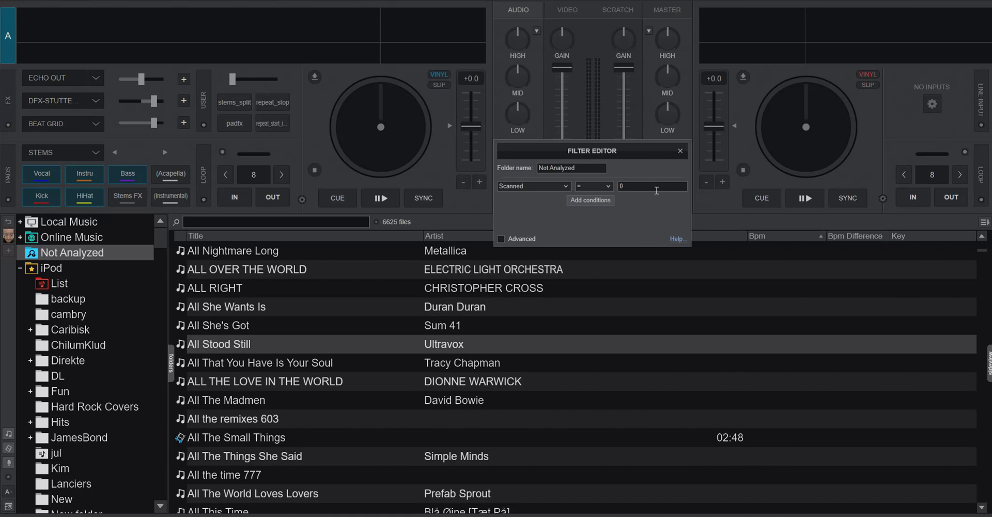
pyautogui.click(680, 153)
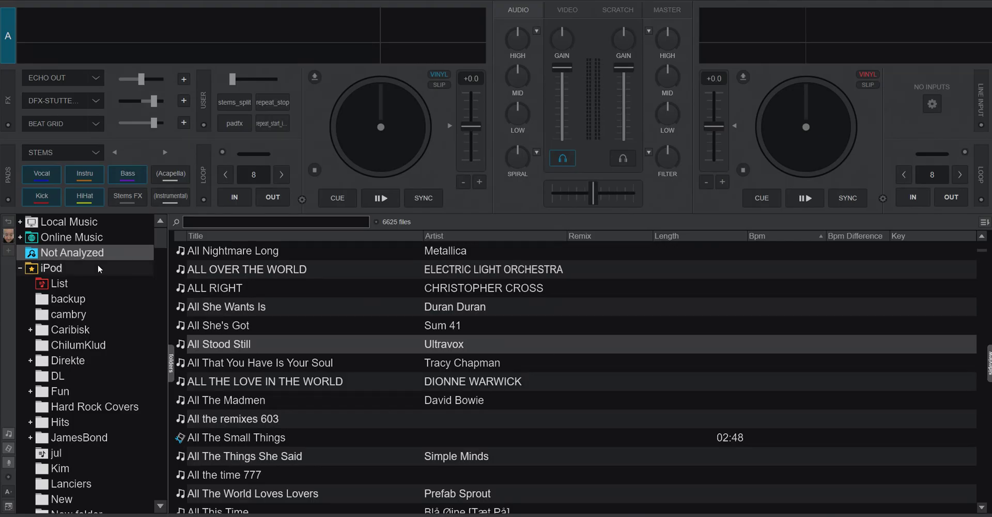
# Step: Batch-analyze All She Wants Is and All She's Got for BPM and key
pyautogui.click(422, 305)
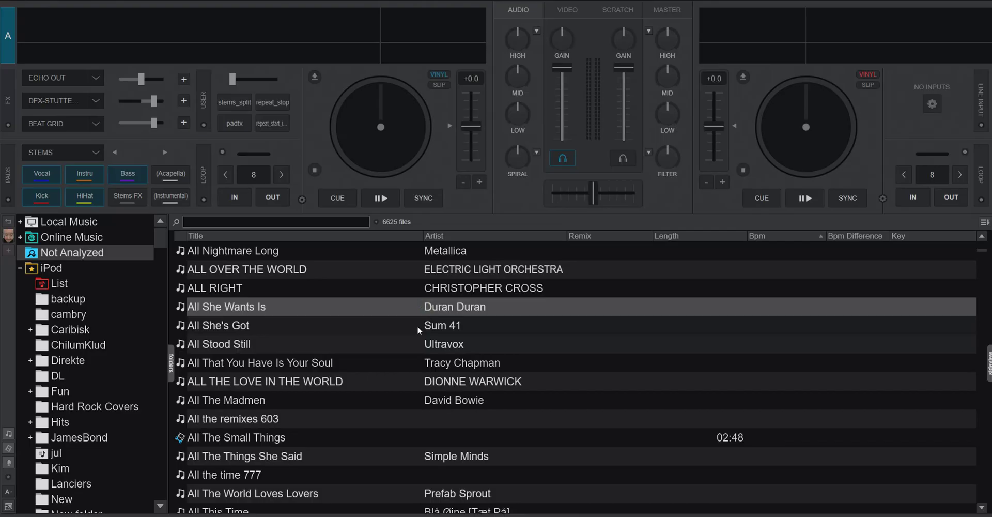
pyautogui.keyDown('shift'); pyautogui.click(417, 326); pyautogui.keyUp('shift')
pyautogui.rightClick(417, 326)
pyautogui.moveTo(447, 347)
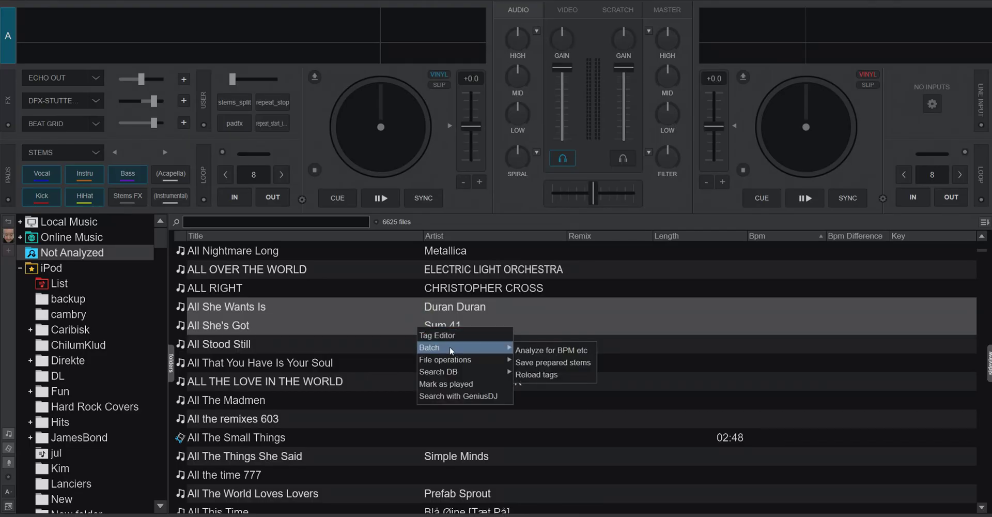
pyautogui.click(538, 351)
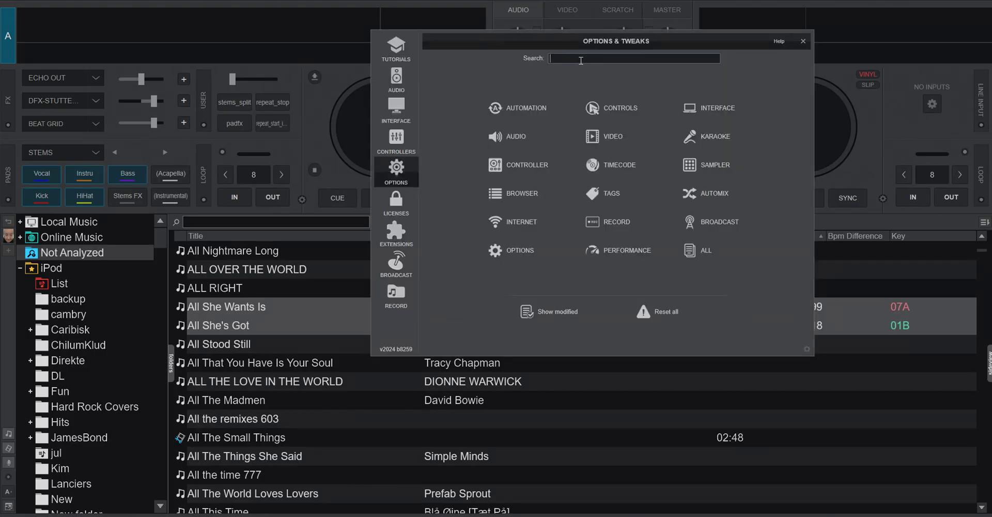
# Step: Search 'ana' in the settings, set analyzeSongsOnView to Yes, and close the settings window
pyautogui.write('anal')
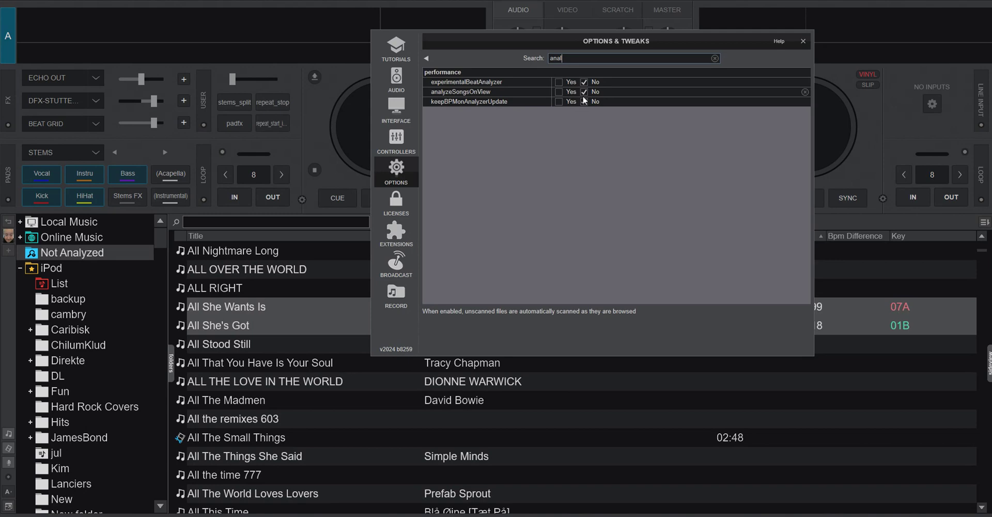
pyautogui.click(558, 91)
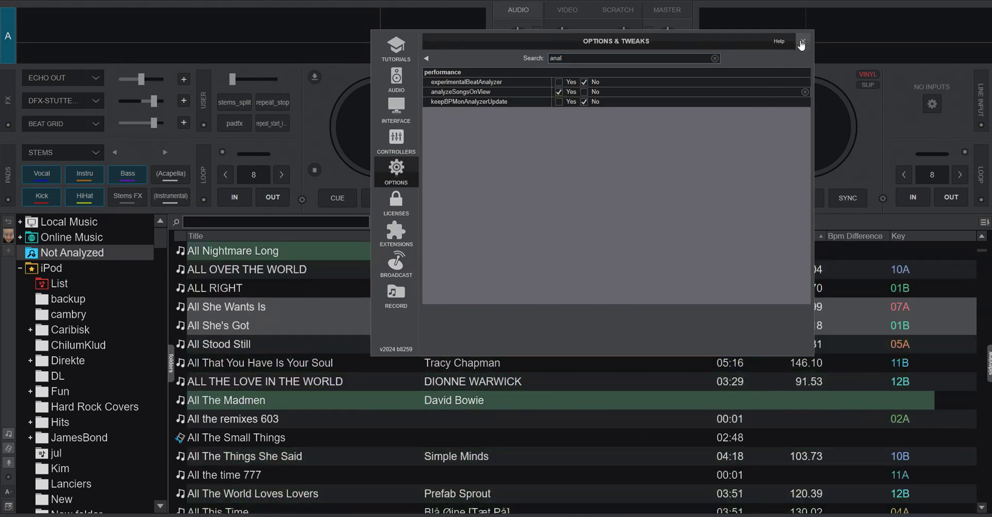
pyautogui.click(802, 43)
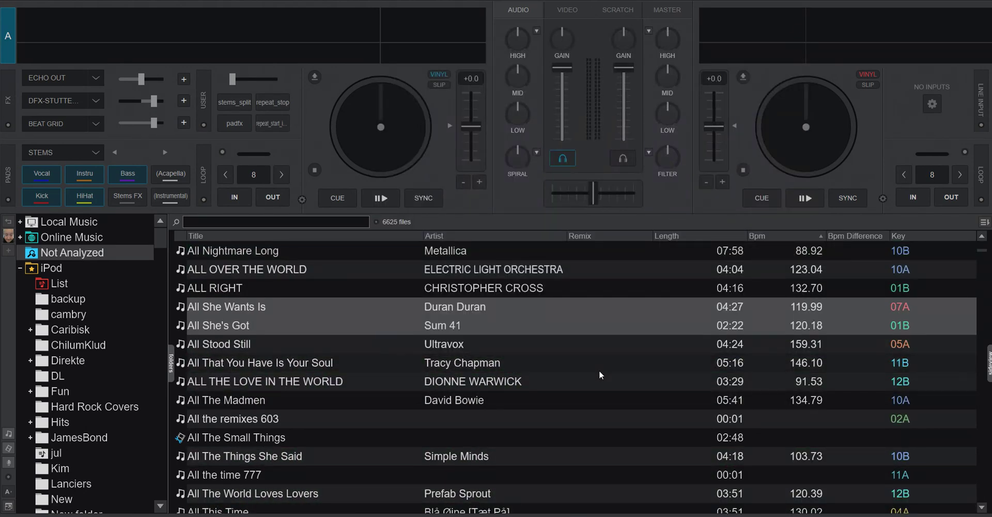
# Step: Scroll down the folder tree and collapse the iPod folder
pyautogui.scroll(-5, 599, 369)
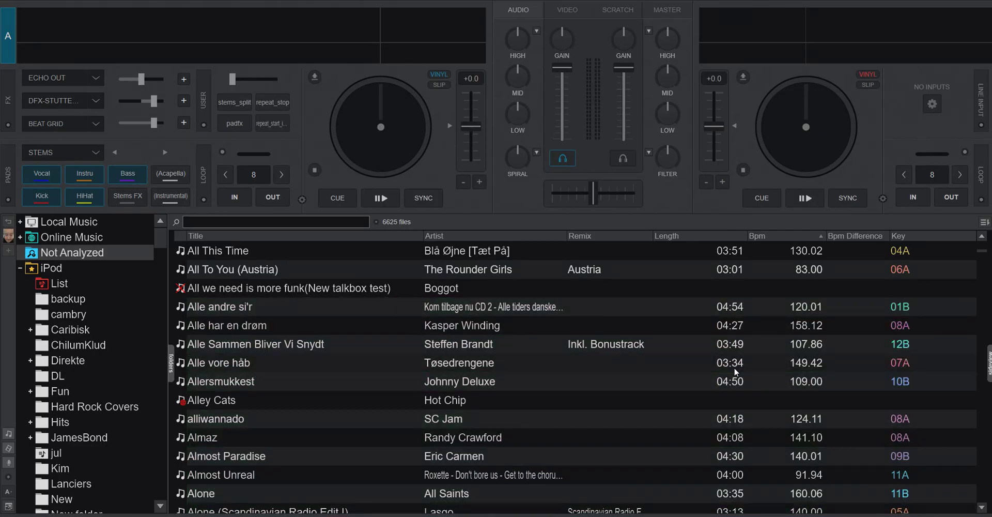
pyautogui.scroll(-3, 733, 367)
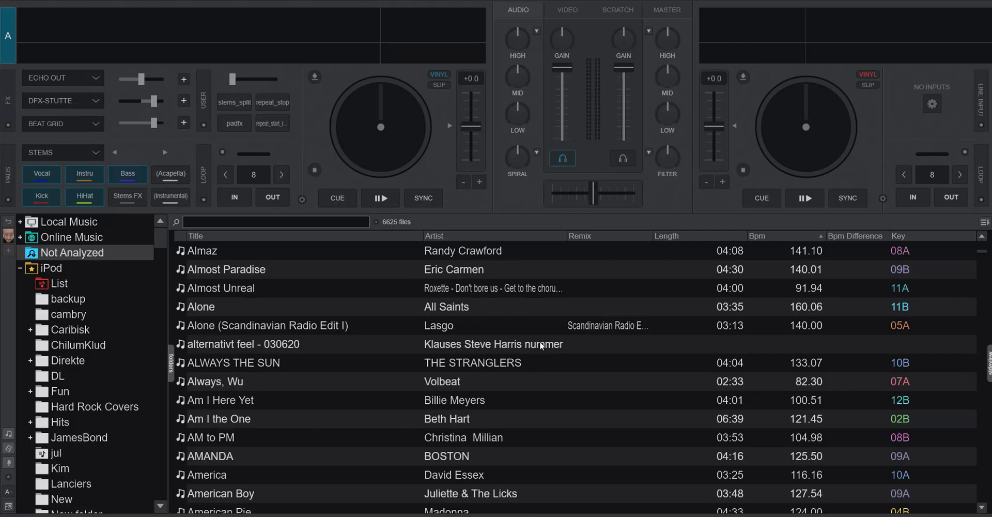
pyautogui.click(19, 268)
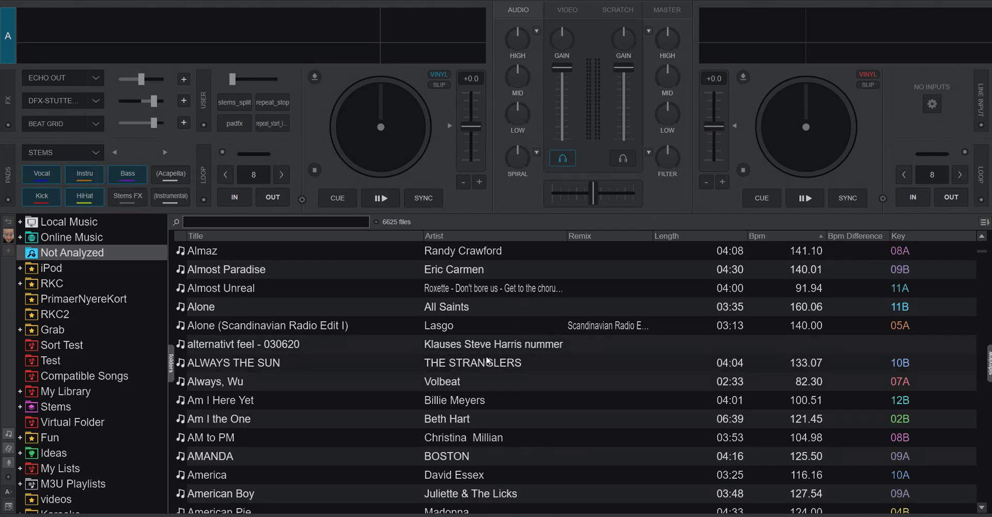
# Step: Expand Online Music > iDJPool, view Dance, then open Holiday > Christmas with its 200 tracks
pyautogui.click(20, 237)
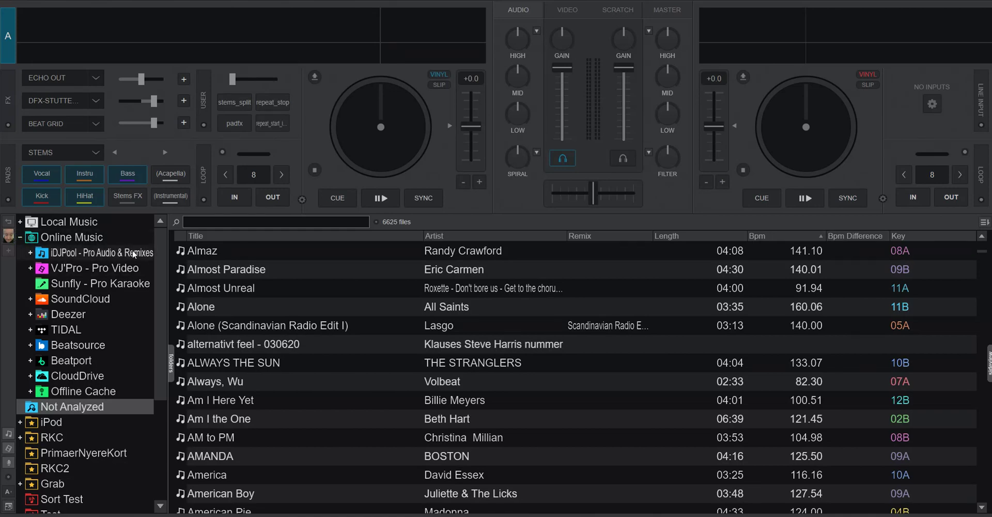
pyautogui.click(41, 253)
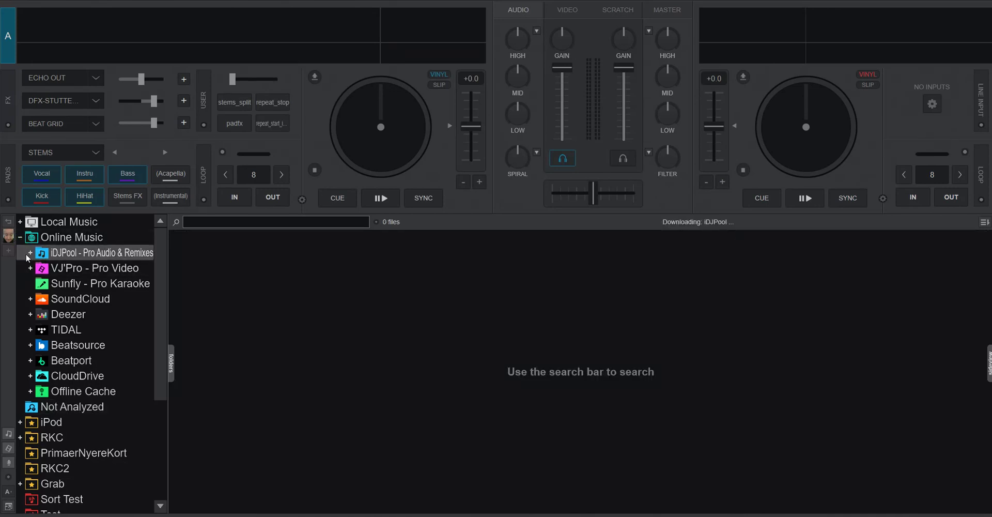
pyautogui.click(30, 253)
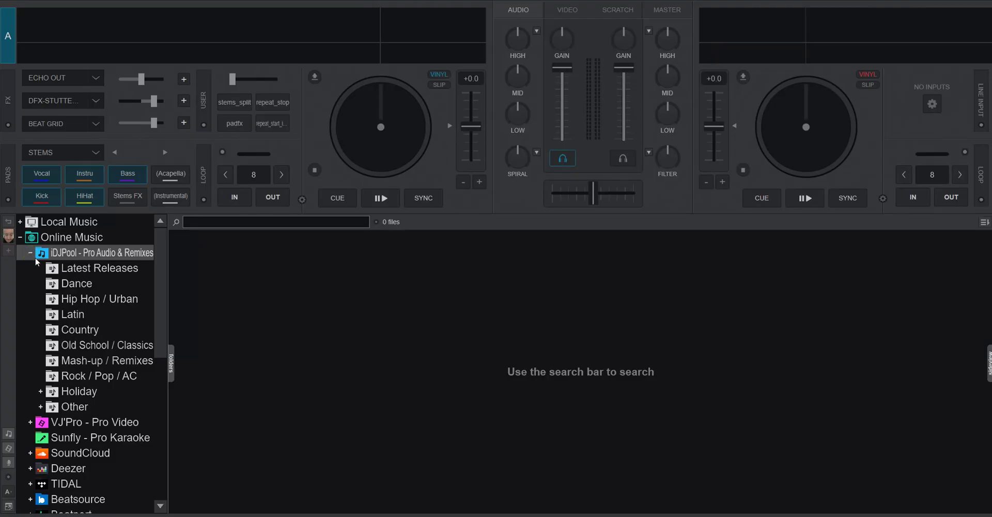
pyautogui.click(57, 286)
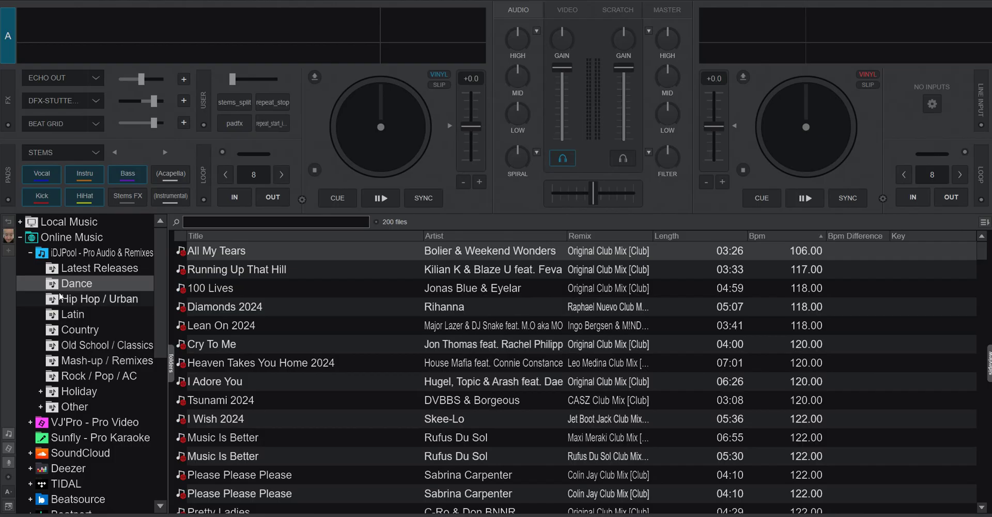
pyautogui.click(80, 391)
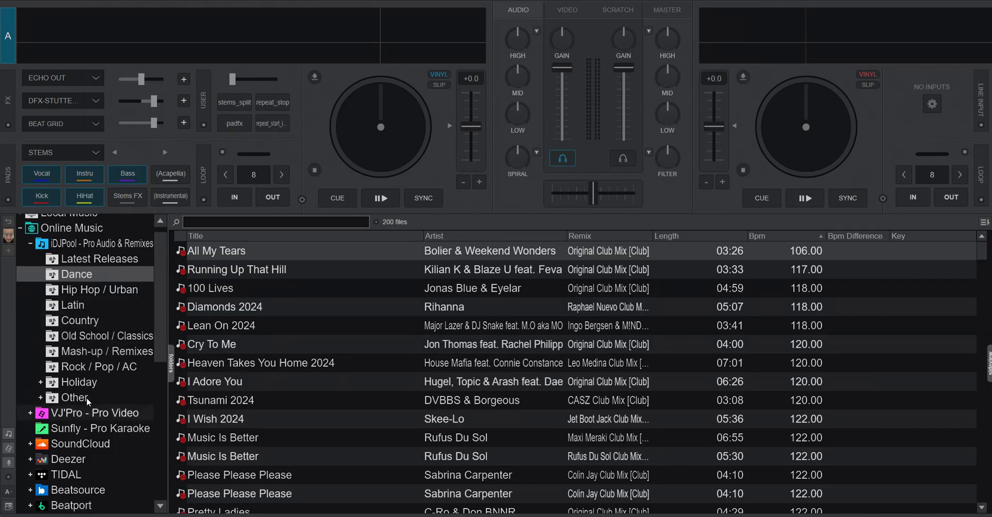
pyautogui.click(92, 416)
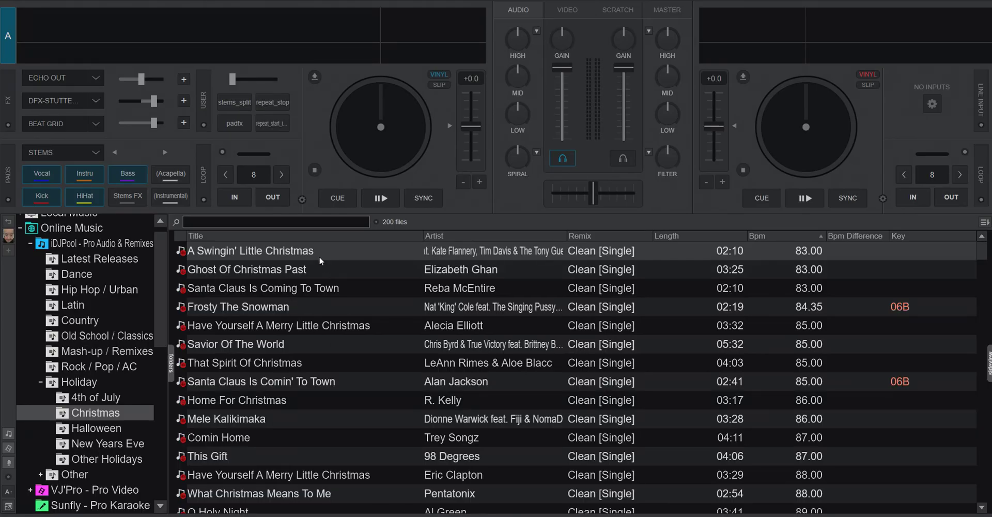
# Step: Load A Swingin' Little Christmas onto deck A at 83.00 BPM, key 06A, then select Santa Claus Is Coming To Town
pyautogui.moveTo(318, 253); pyautogui.dragTo(368, 153)
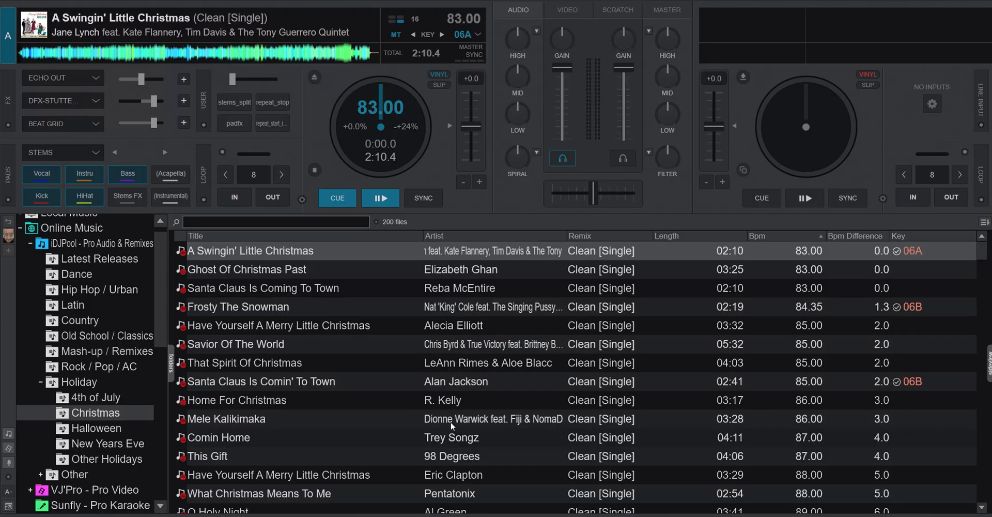
pyautogui.click(233, 287)
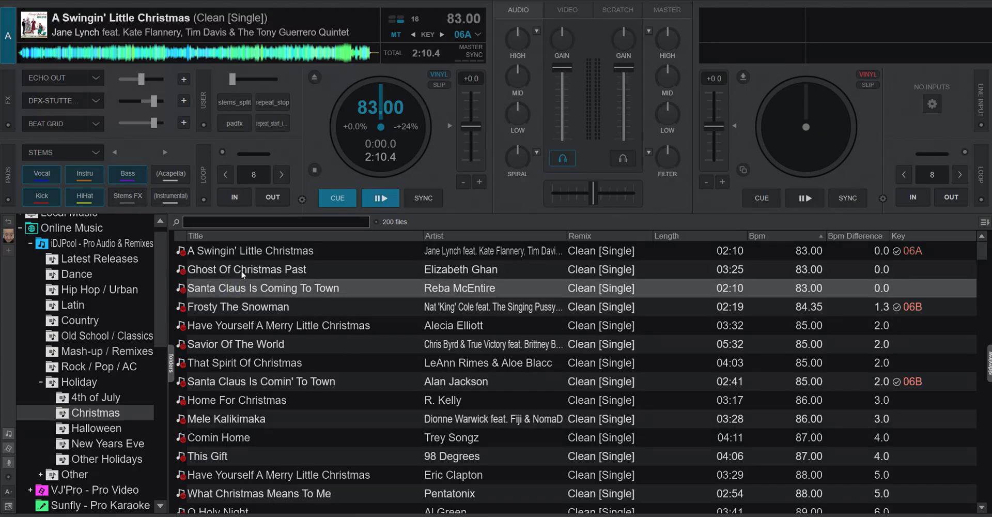
# Step: Batch-analyze Ghost Of Christmas Past and Santa Claus Is Coming To Town for BPM and key
pyautogui.keyDown('shift'); pyautogui.click(240, 270); pyautogui.keyUp('shift')
pyautogui.rightClick(241, 269)
pyautogui.moveTo(317, 299)
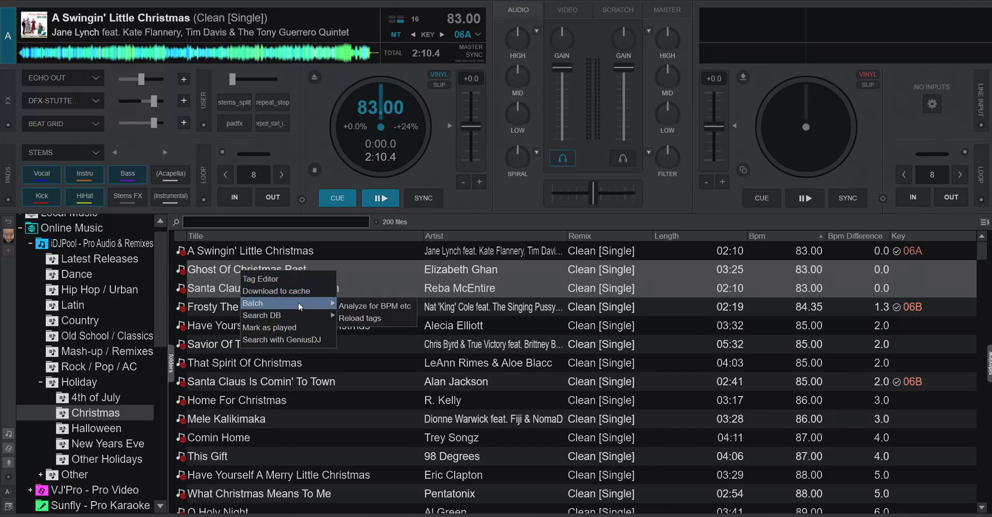
pyautogui.click(357, 308)
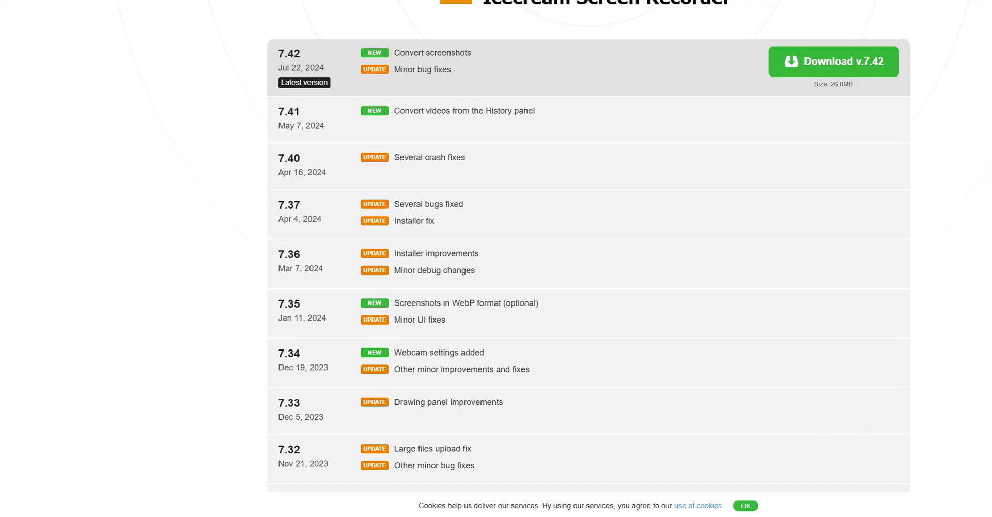
# Step: Relaunch VirtualDJ, collapse iDJPool, and open the Deezer TS playlist
pyautogui.click(10, 516)
pyautogui.click(29, 304)
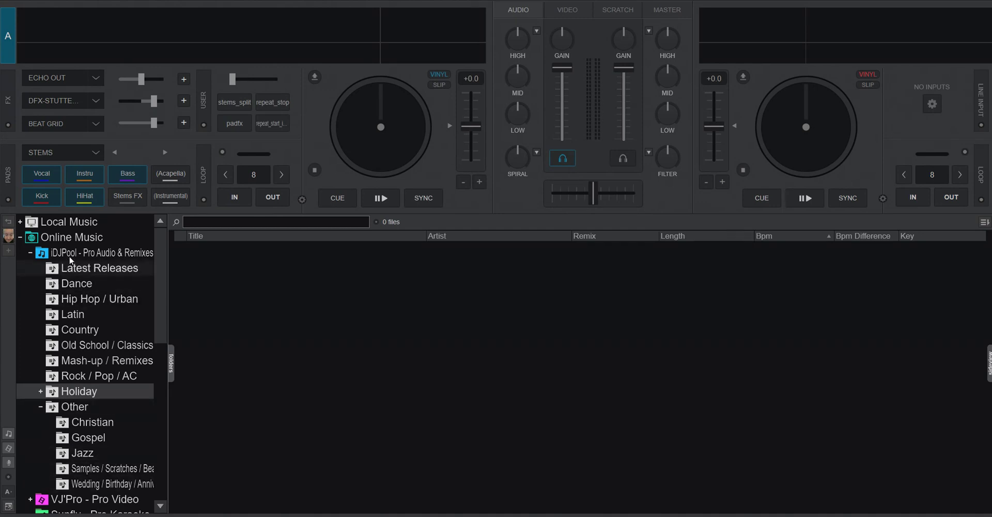
pyautogui.click(29, 253)
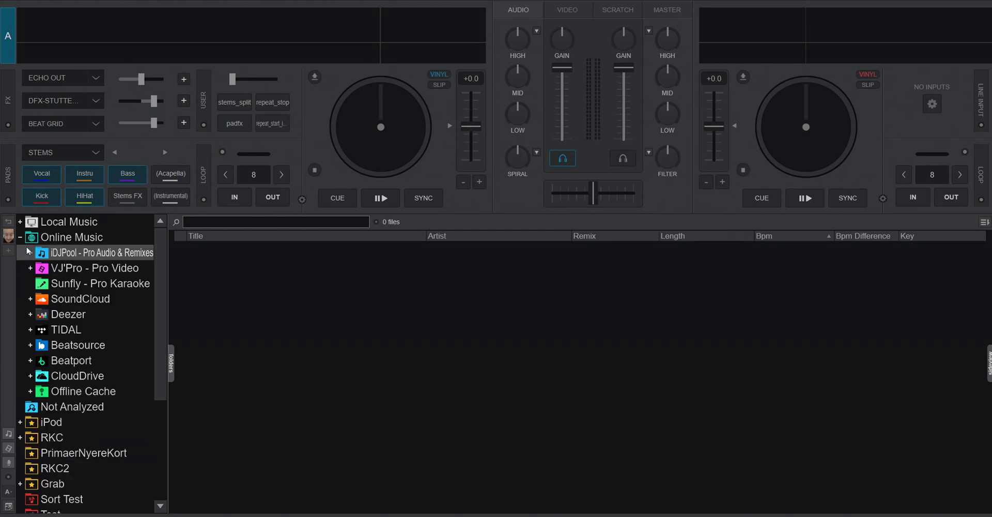
pyautogui.click(30, 314)
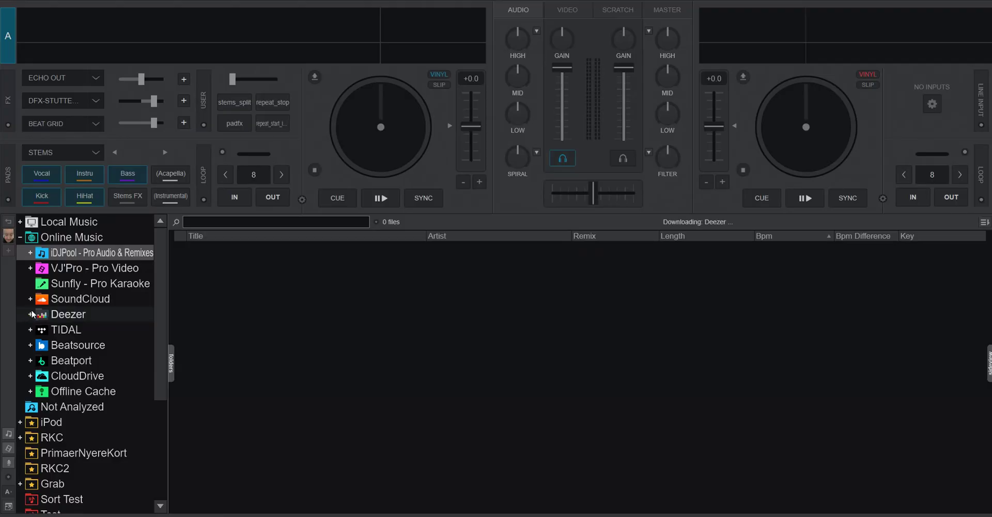
pyautogui.scroll(-2, 97, 374)
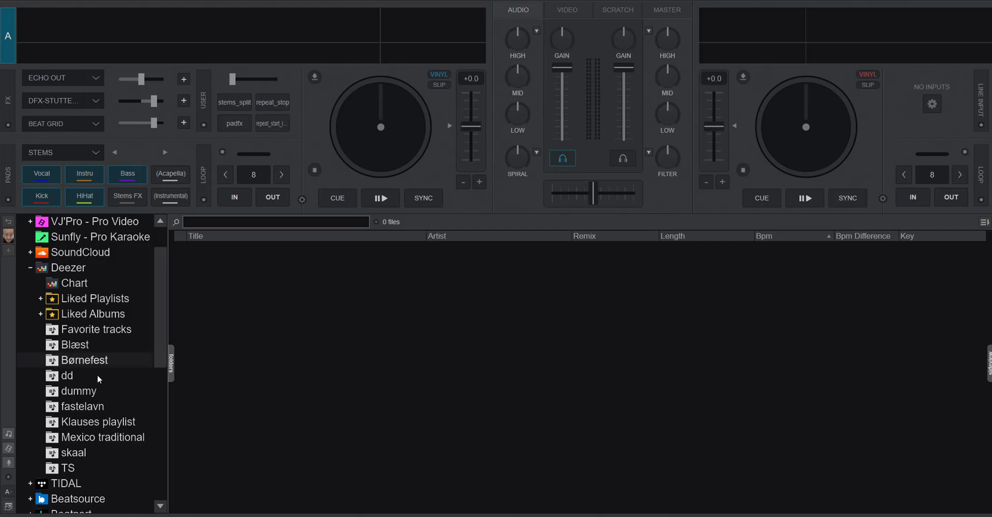
pyautogui.click(70, 467)
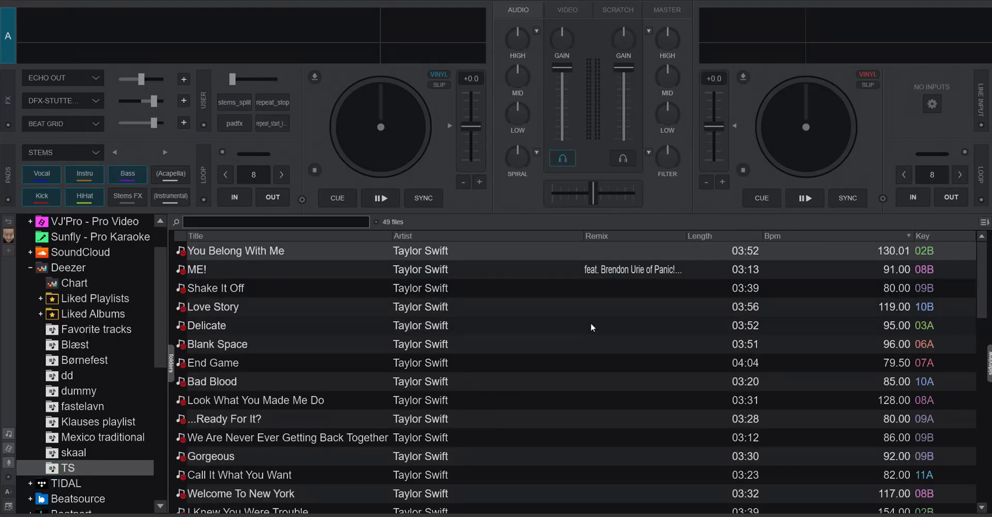
# Step: Batch-analyze You Belong With Me and ME! for BPM and key and watch the scan status
pyautogui.click(226, 251)
pyautogui.keyDown('shift'); pyautogui.click(222, 268); pyautogui.keyUp('shift')
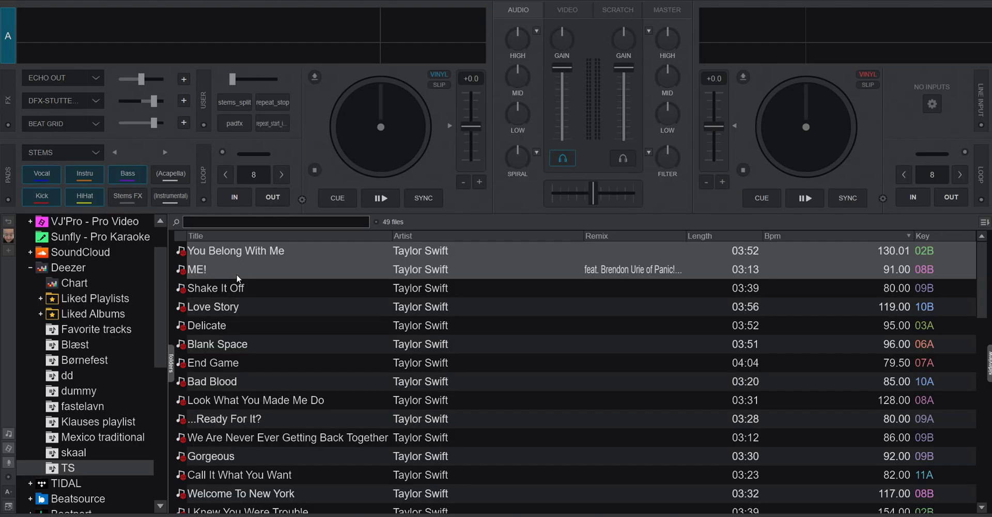
pyautogui.rightClick(237, 275)
pyautogui.moveTo(289, 296)
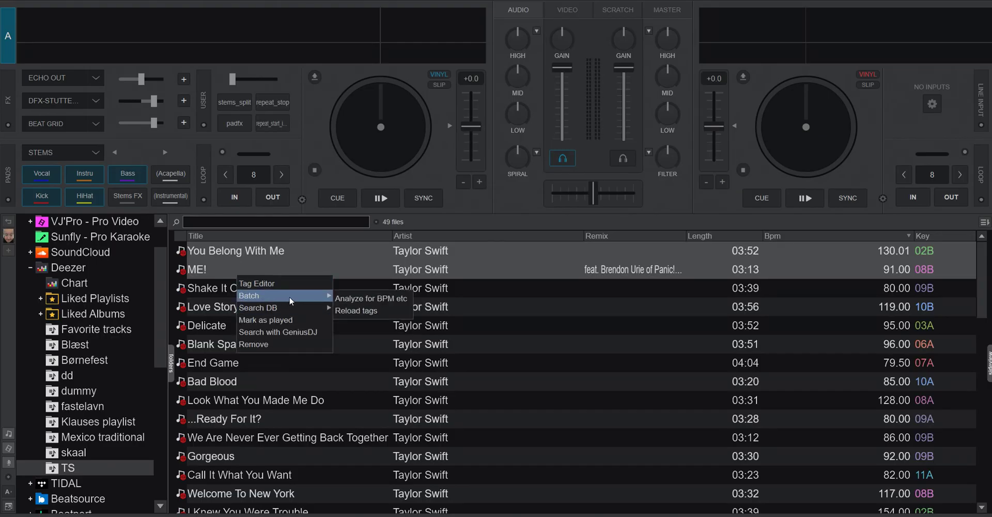
pyautogui.click(353, 298)
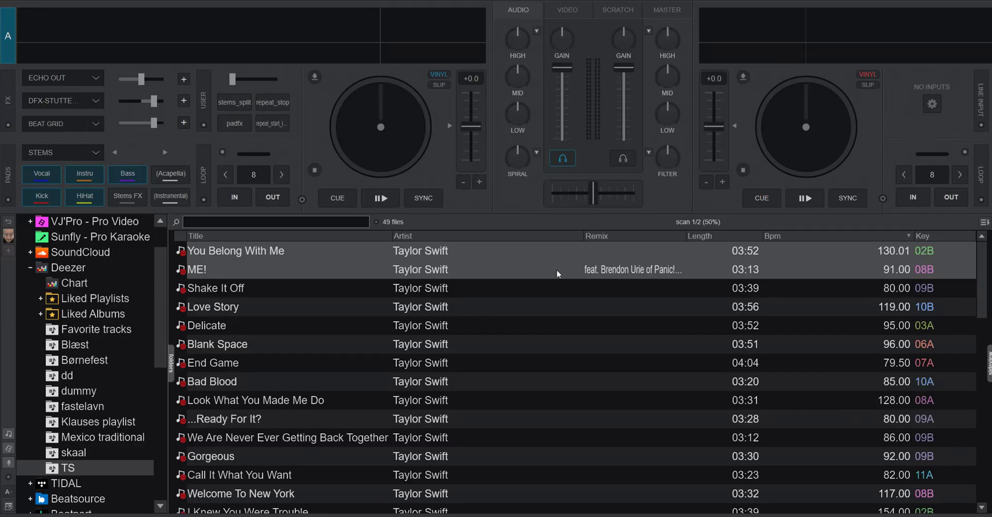
pyautogui.moveTo(707, 221)
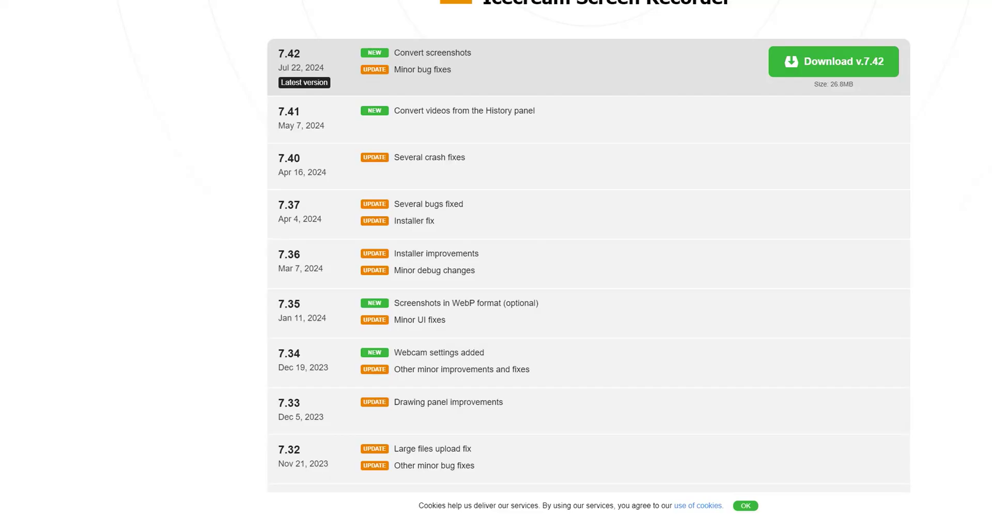
# Step: Bring VirtualDJ back, collapse Deezer, and expand TIDAL's Liked Playlists
pyautogui.press('super')
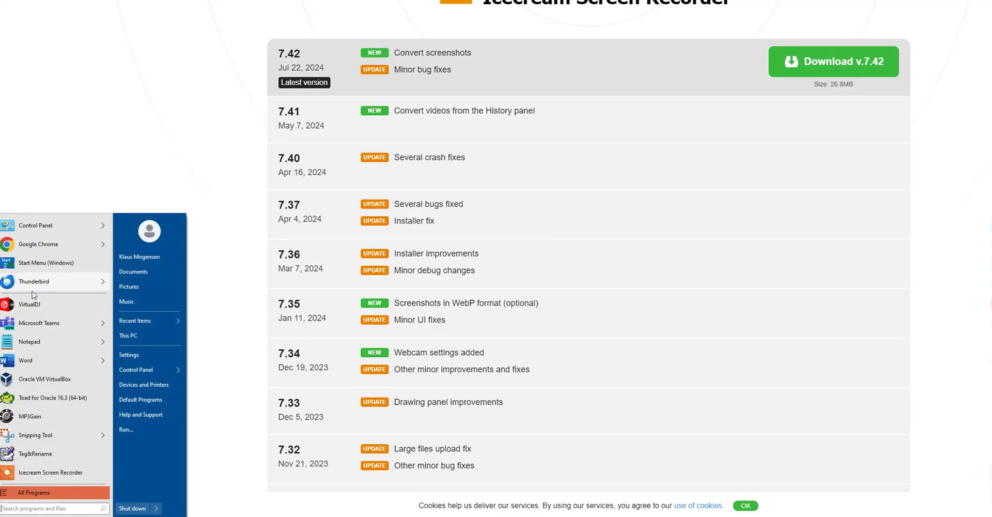
pyautogui.click(32, 304)
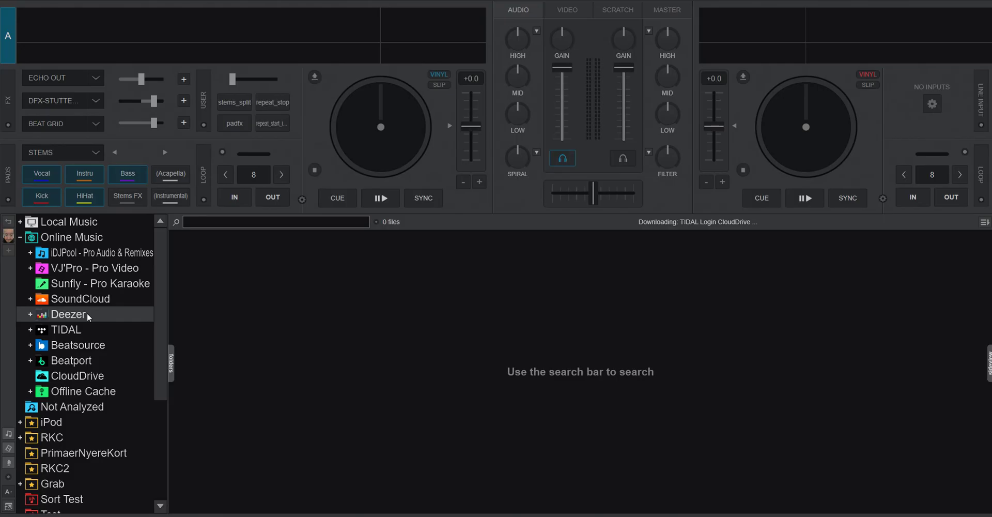
pyautogui.click(28, 315)
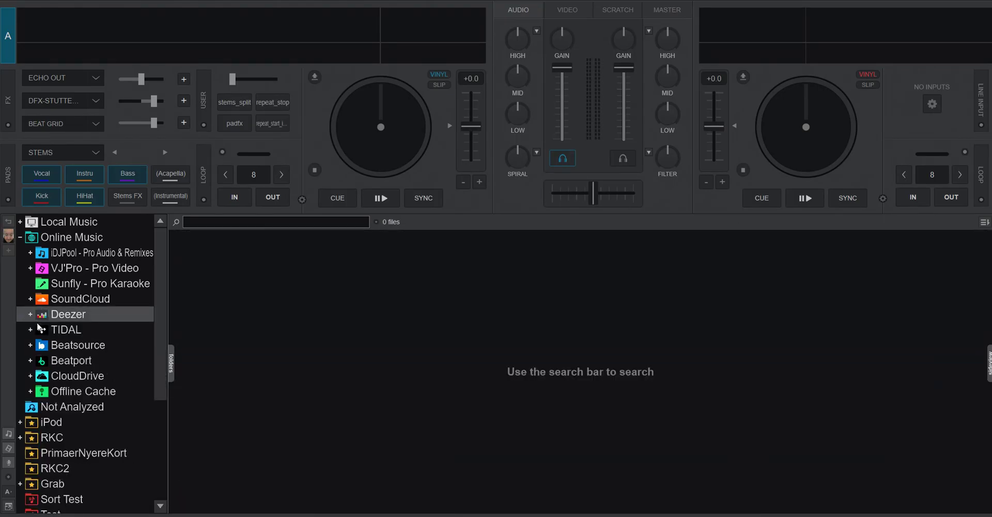
pyautogui.click(41, 329)
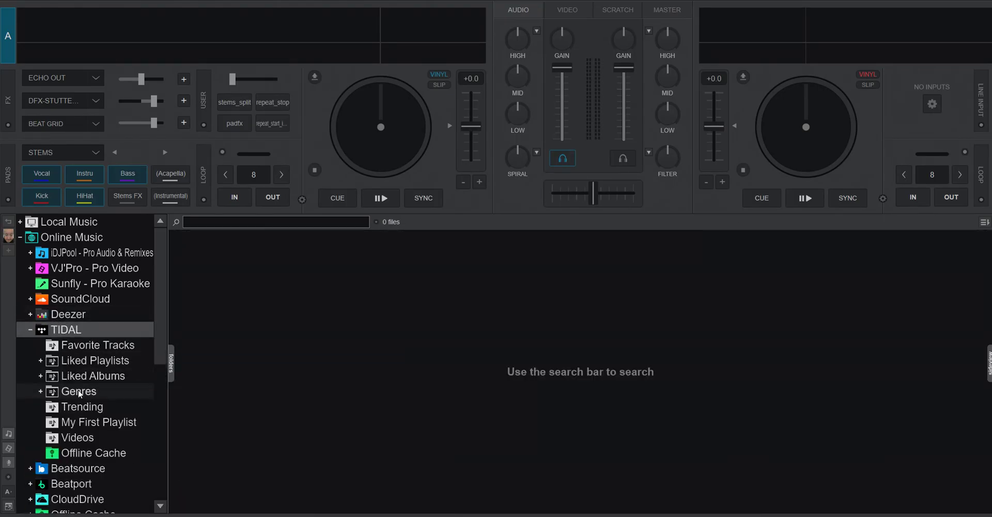
pyautogui.click(40, 361)
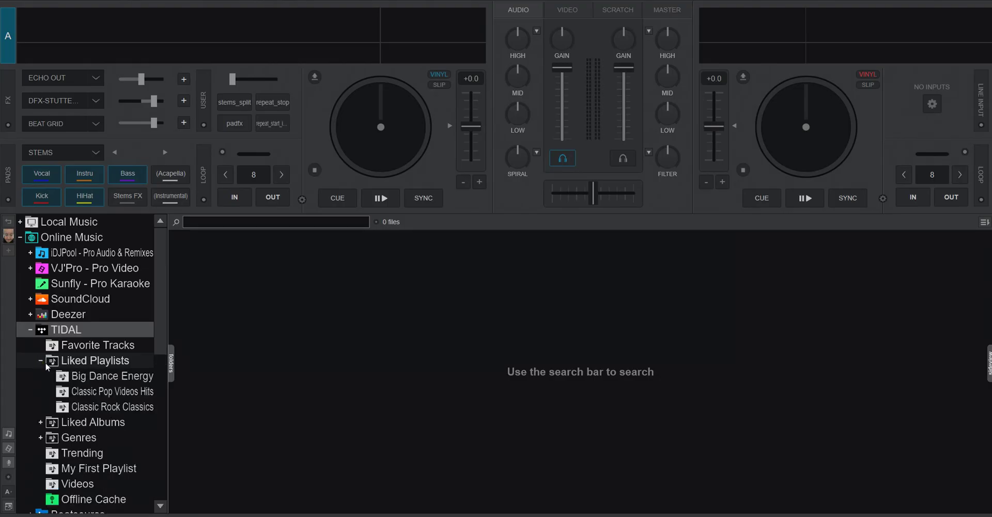
# Step: Open the Classic Pop Videos Hits playlist, toggle its BPM sort order, and select Ironic
pyautogui.click(77, 391)
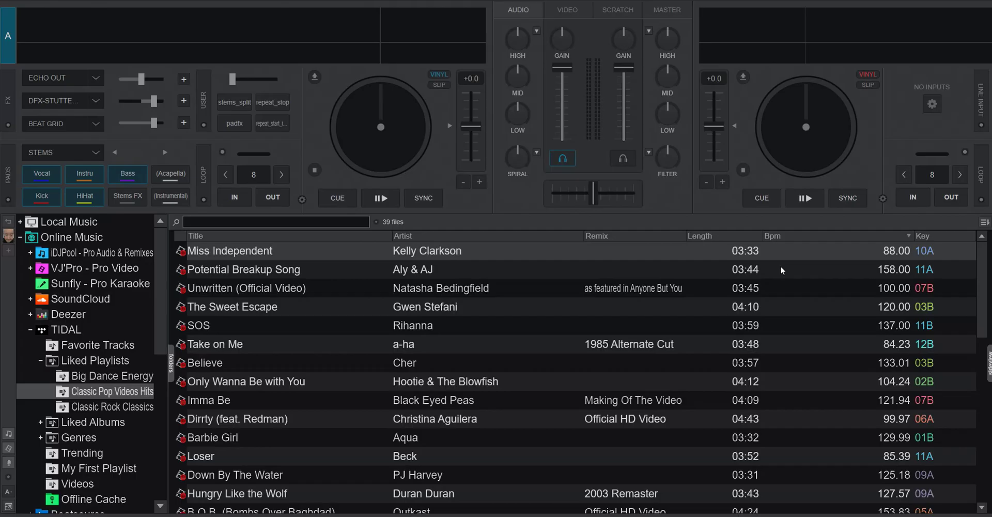
pyautogui.click(836, 236)
pyautogui.click(836, 236)
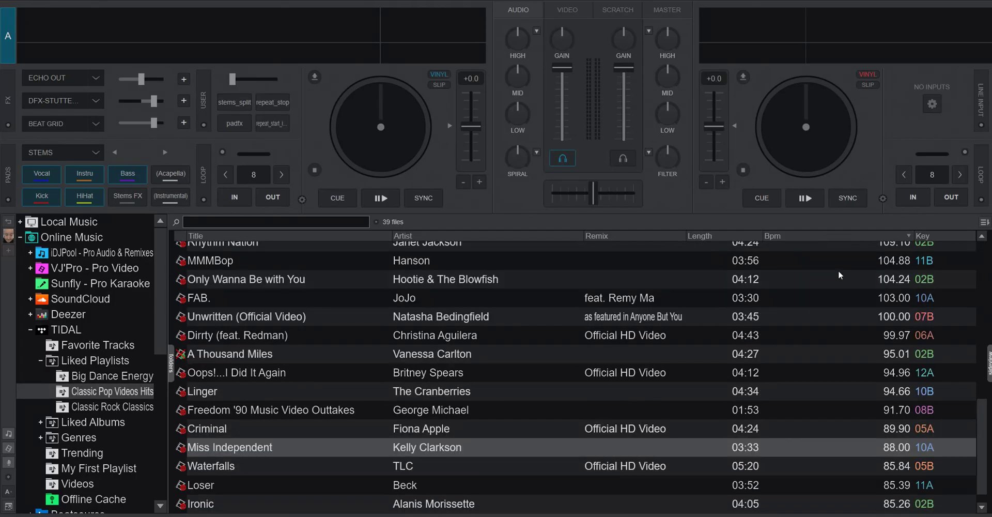
pyautogui.click(841, 237)
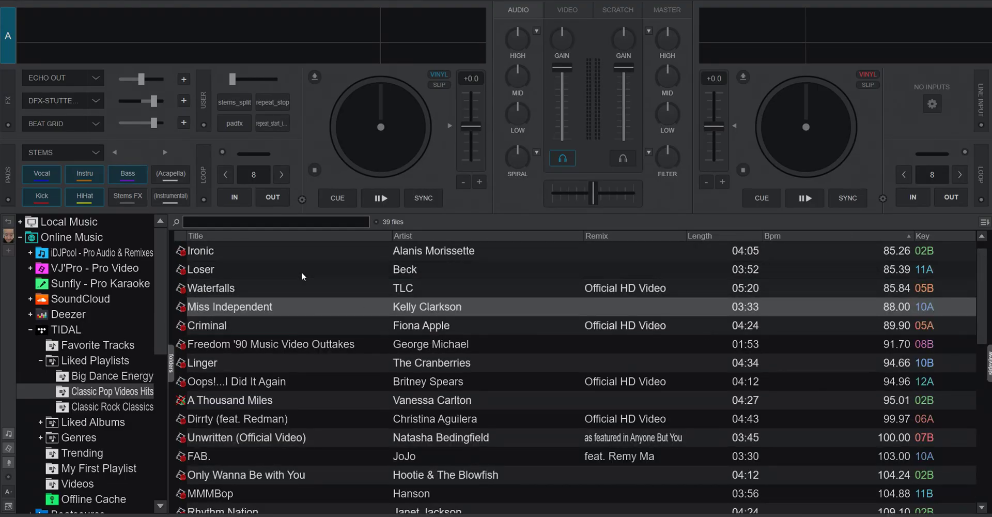
pyautogui.click(295, 258)
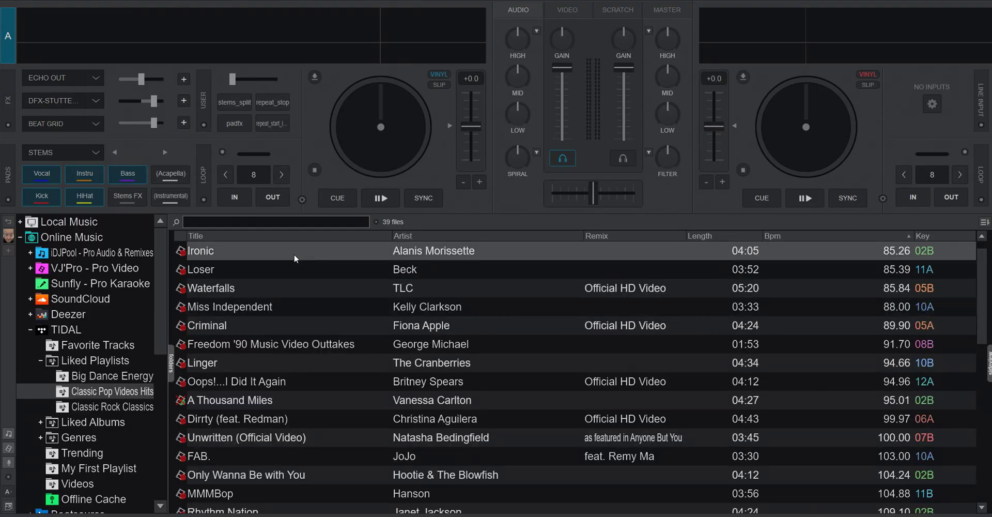
# Step: Open Big Dance Energy, sort by BPM descending, and select the top five tracks down to It's A Feeling
pyautogui.click(128, 376)
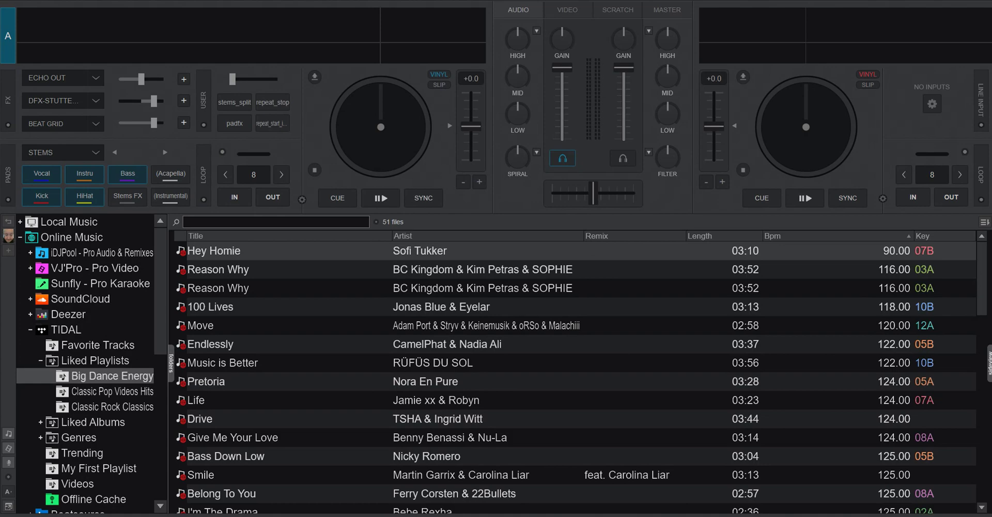
pyautogui.scroll(-6, 877, 303)
pyautogui.scroll(5, 877, 302)
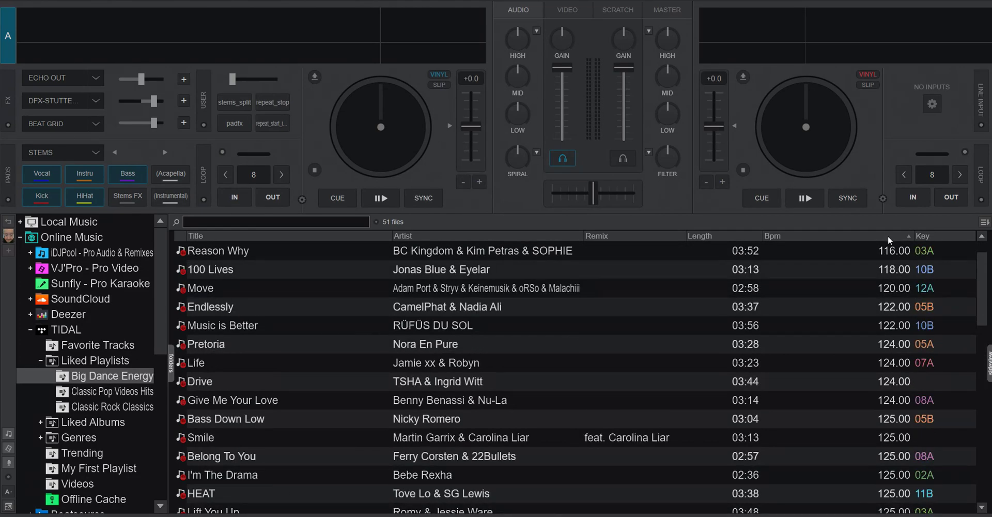
pyautogui.click(887, 235)
pyautogui.scroll(10, 870, 285)
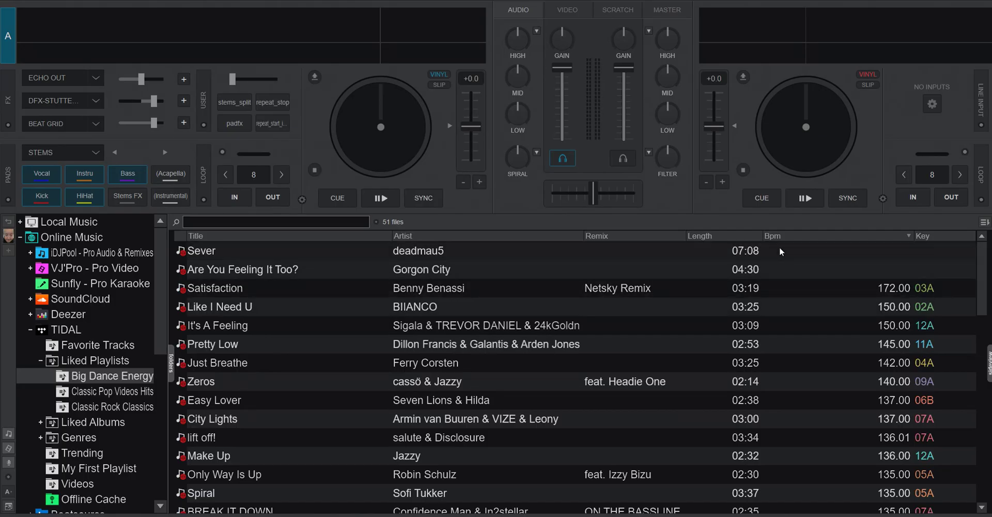
pyautogui.keyDown('shift'); pyautogui.click(765, 269); pyautogui.keyUp('shift')
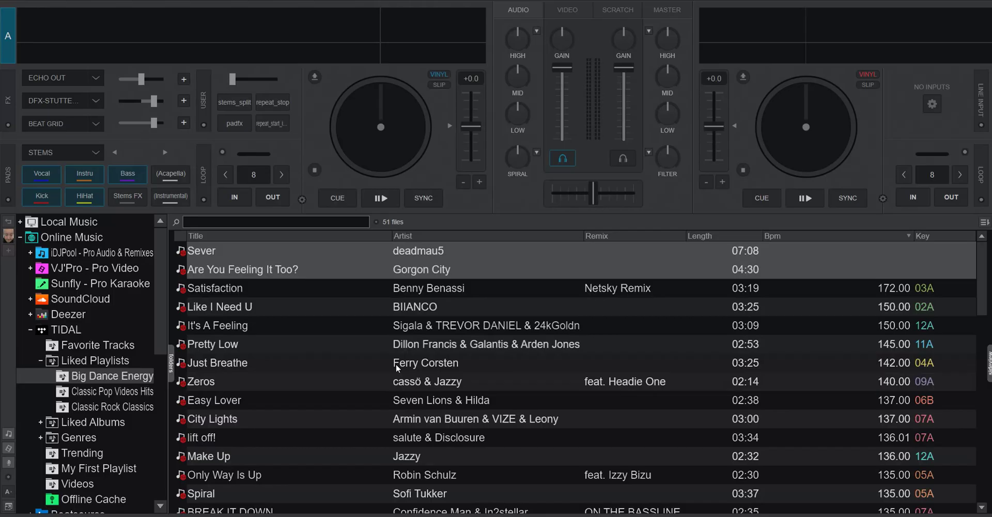
pyautogui.keyDown('shift'); pyautogui.click(302, 325); pyautogui.keyUp('shift')
# Step: Batch-analyze the five selected Big Dance Energy tracks for BPM and key
pyautogui.rightClick(401, 327)
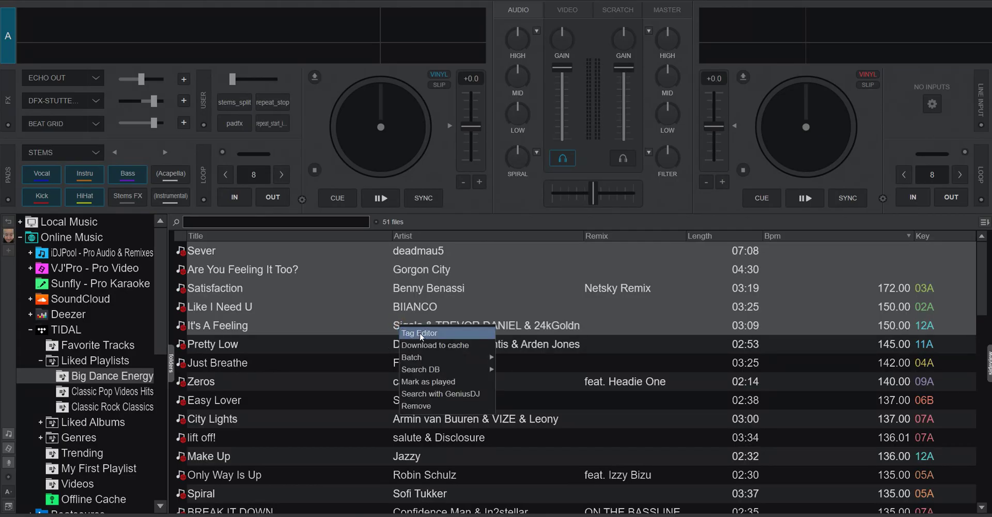
pyautogui.moveTo(442, 357)
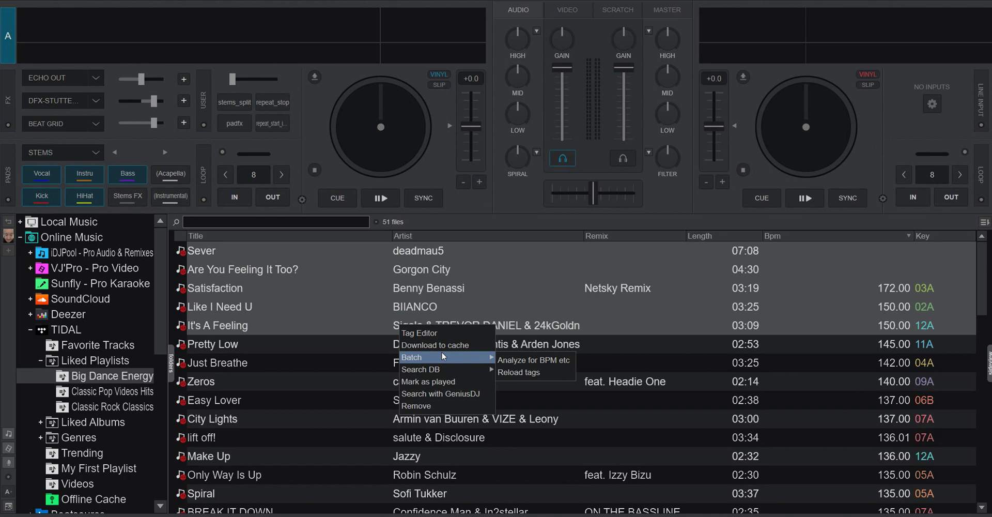
pyautogui.click(507, 362)
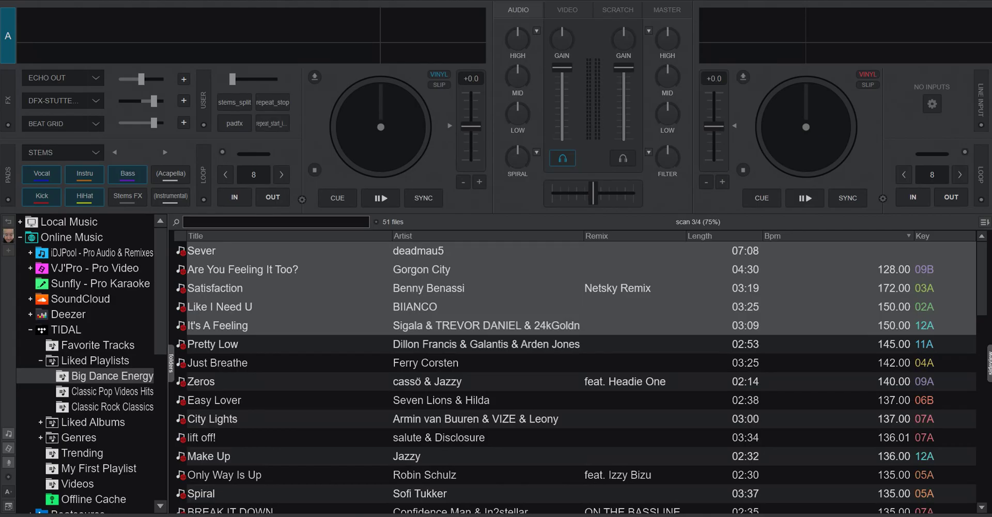
# Step: Go to the Deezer library and open its TS playlist
pyautogui.click(60, 312)
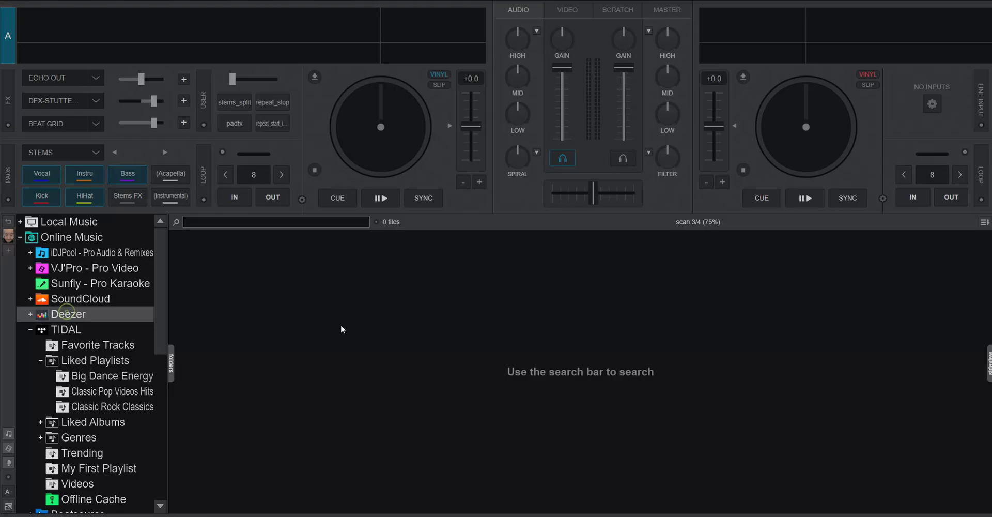
pyautogui.click(30, 314)
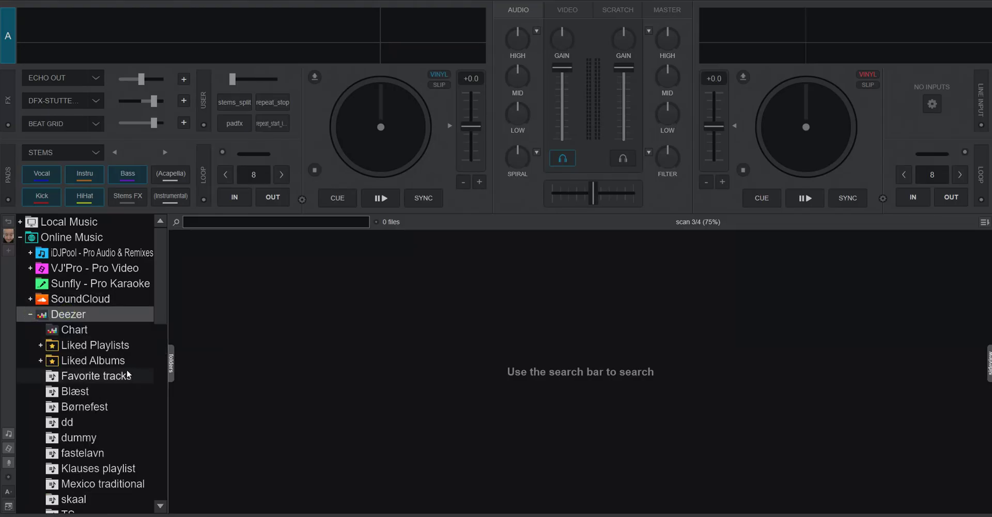
pyautogui.scroll(-1, 88, 423)
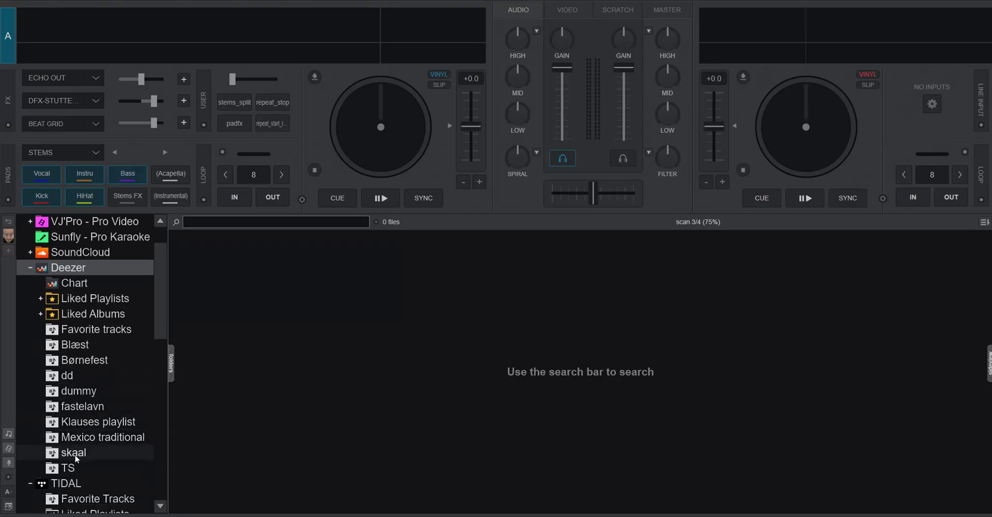
pyautogui.click(68, 467)
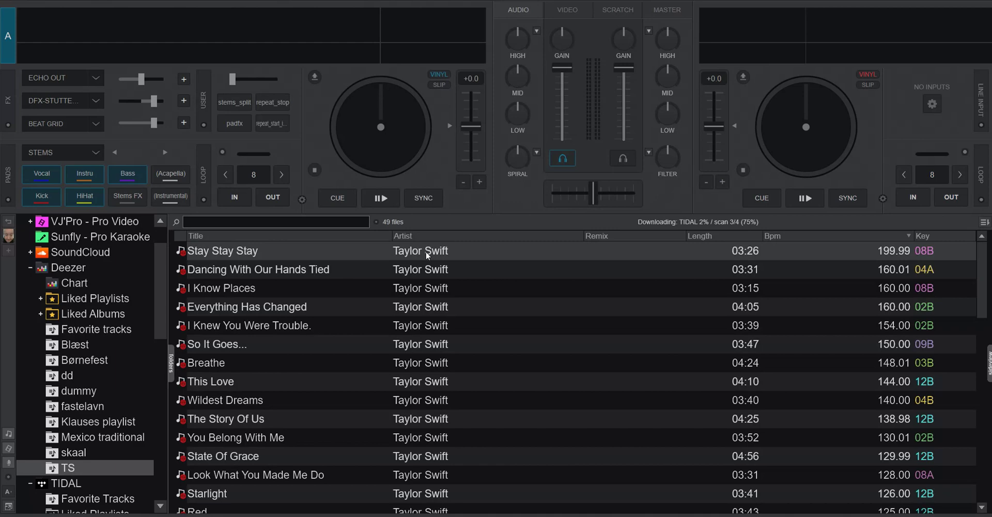
# Step: Load Stay Stay Stay, Dancing With Our Hands Tied, I Know Places and Everything Has Changed onto decks A and 2
pyautogui.moveTo(428, 253); pyautogui.dragTo(383, 134)
pyautogui.moveTo(424, 269); pyautogui.dragTo(793, 128)
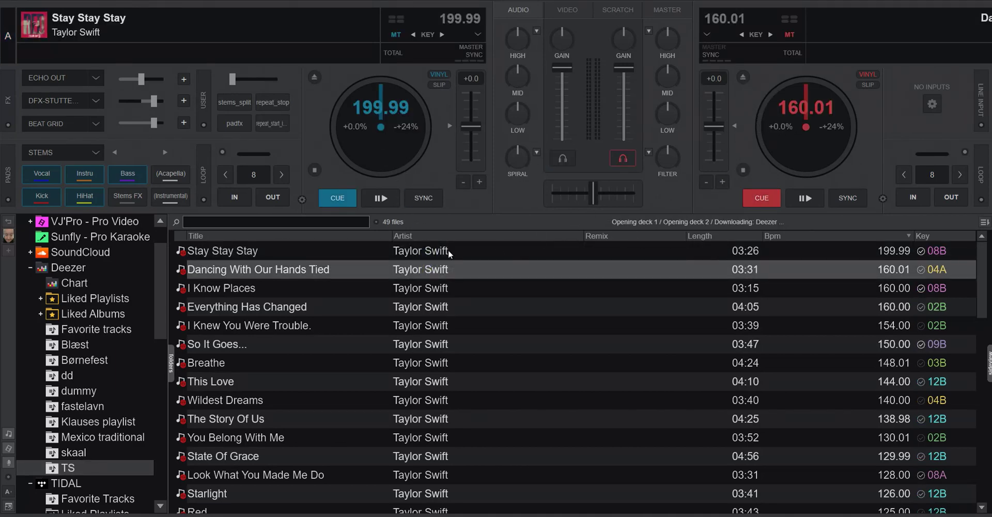
pyautogui.click(428, 289)
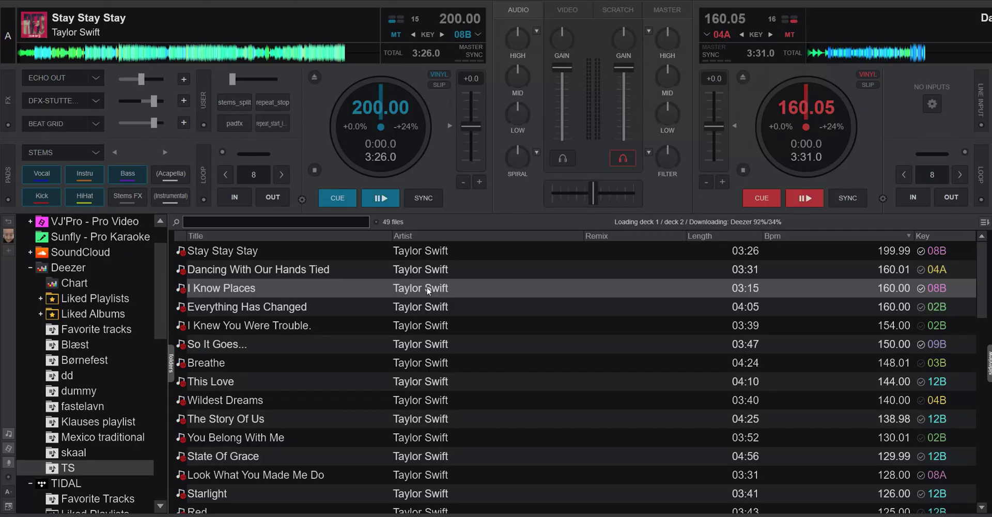
pyautogui.doubleClick(426, 288)
pyautogui.click(443, 308)
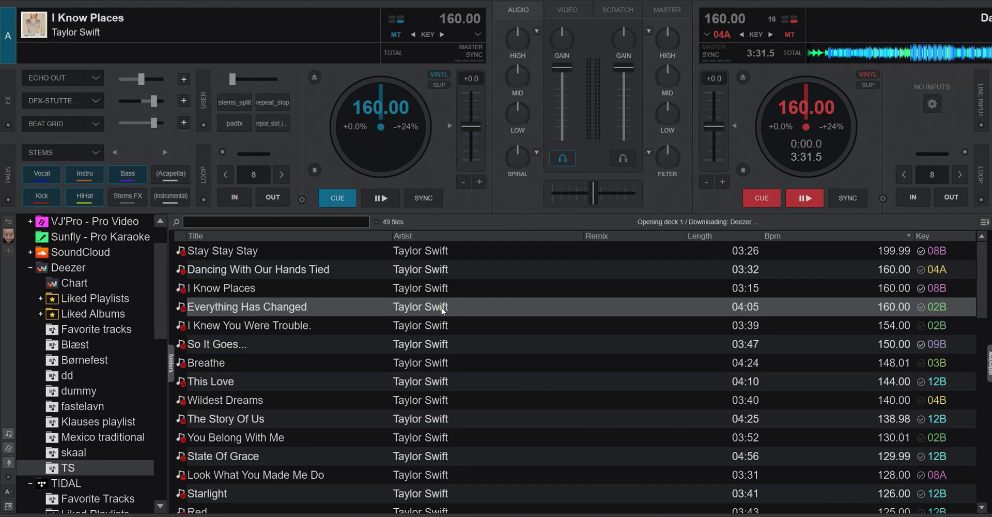
pyautogui.moveTo(443, 308); pyautogui.dragTo(796, 155)
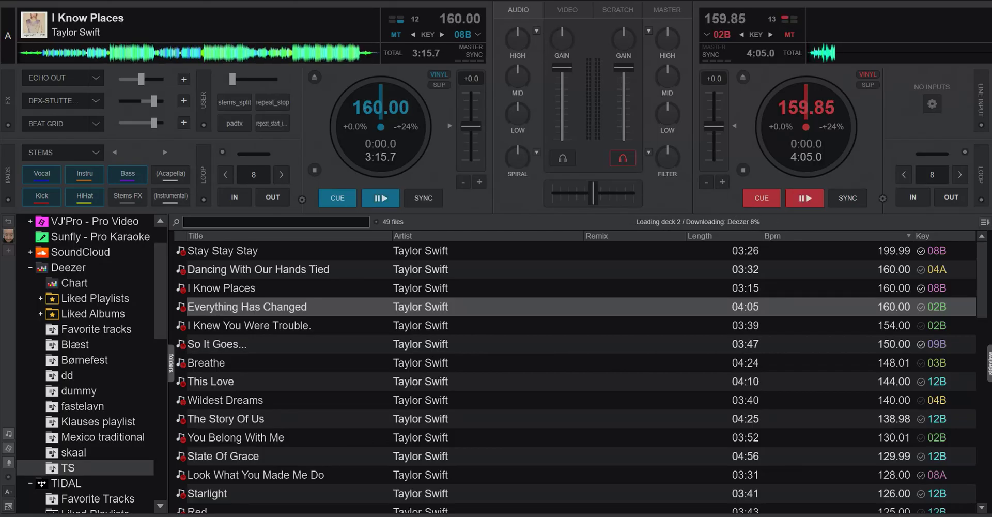
# Step: Switch to four decks and load So It Goes..., Breathe and This Love onto the decks
pyautogui.click(338, 4)
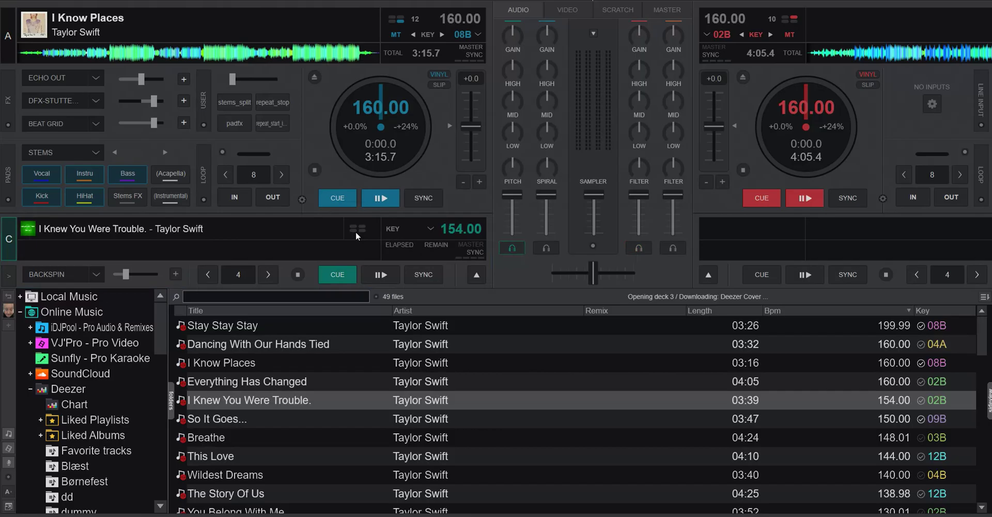
pyautogui.moveTo(217, 420); pyautogui.dragTo(775, 248)
pyautogui.click(233, 434)
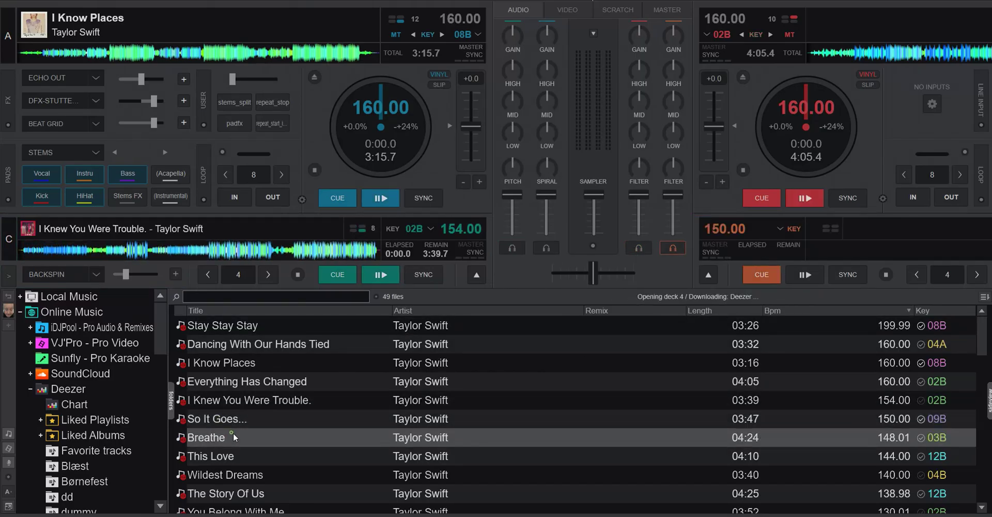
pyautogui.doubleClick(230, 435)
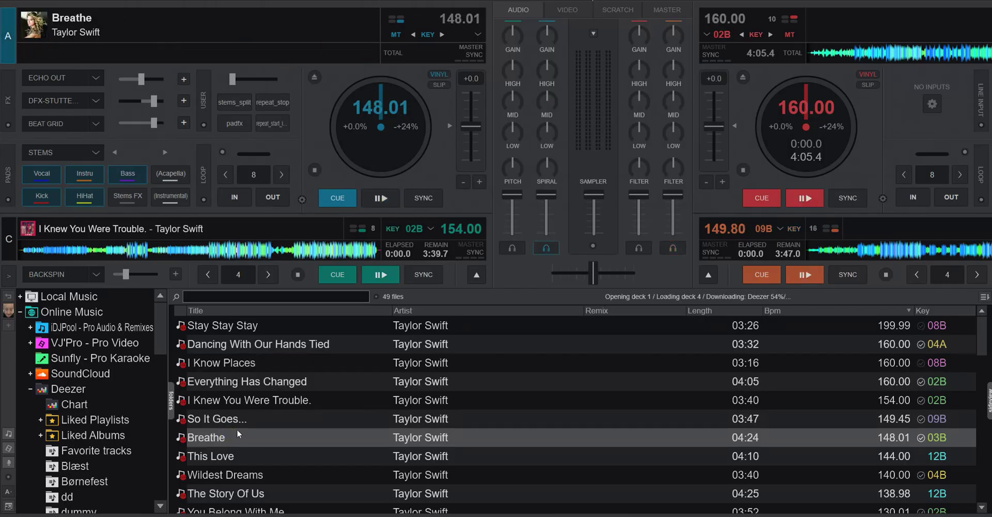
pyautogui.moveTo(223, 456); pyautogui.dragTo(837, 98)
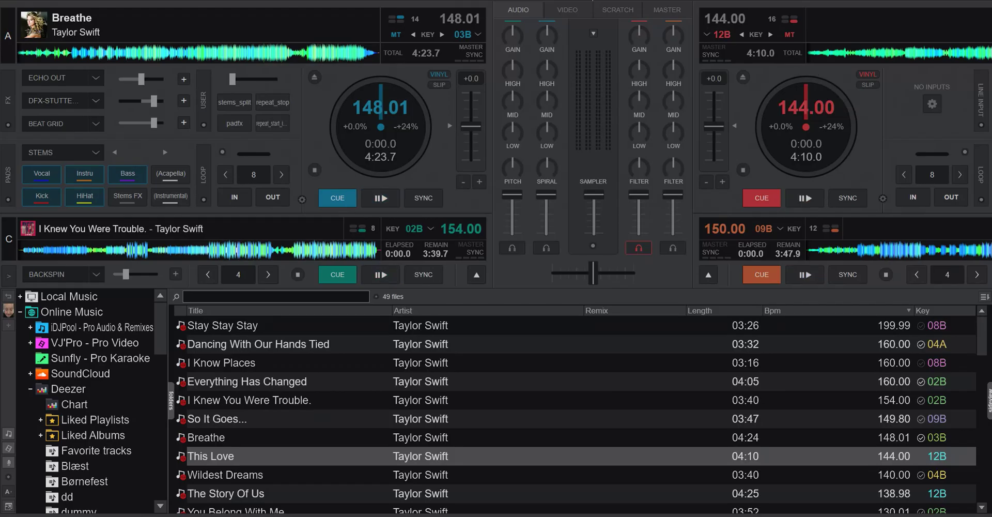
# Step: Switch to the 2-Decks layout and select Stay Stay Stay in the track list
pyautogui.click(367, 1)
pyautogui.click(329, 11)
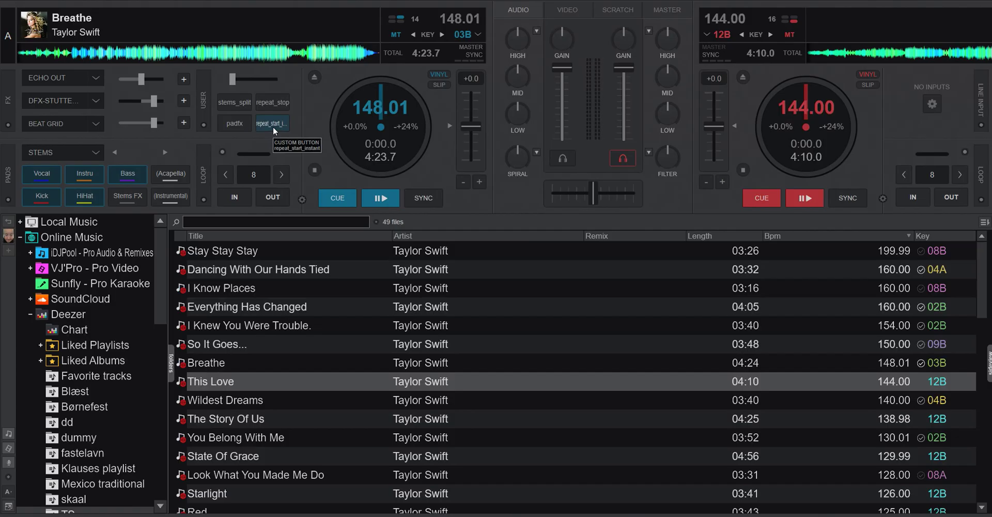
pyautogui.click(384, 255)
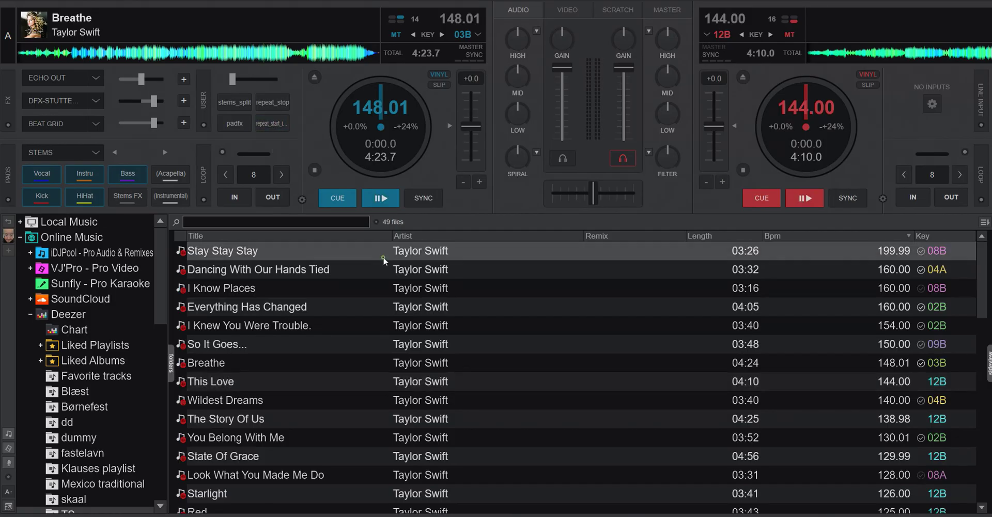
# Step: Inspect the repeat_start and repeat_stop button scripts in the Button Editor without changes, then close it
pyautogui.rightClick(264, 128)
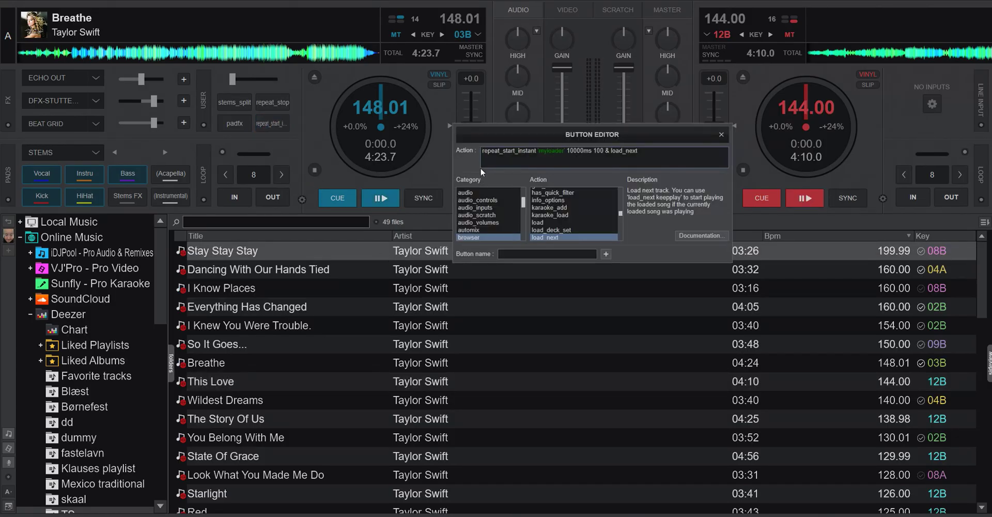
pyautogui.tripleClick(555, 154)
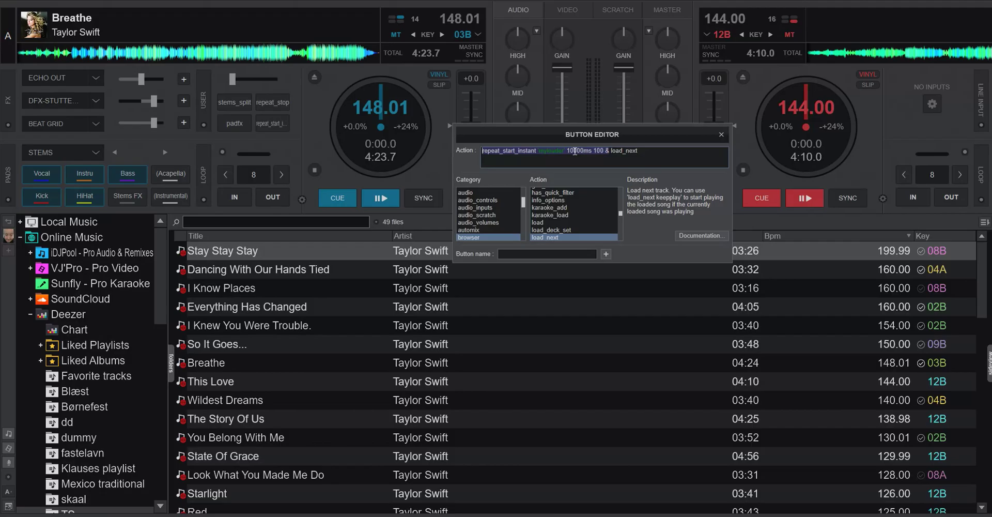
pyautogui.click(626, 151)
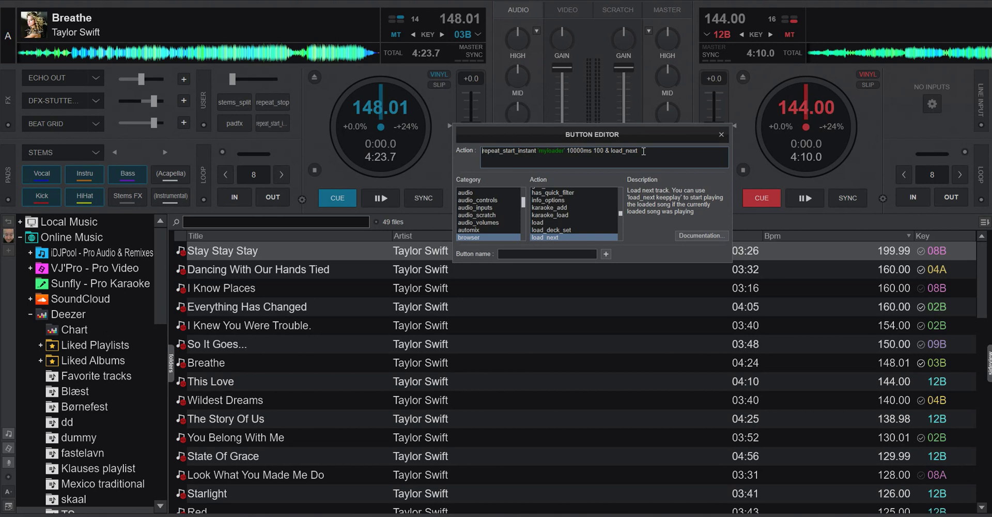
pyautogui.keyDown('shift'); pyautogui.click(600, 150); pyautogui.keyUp('shift')
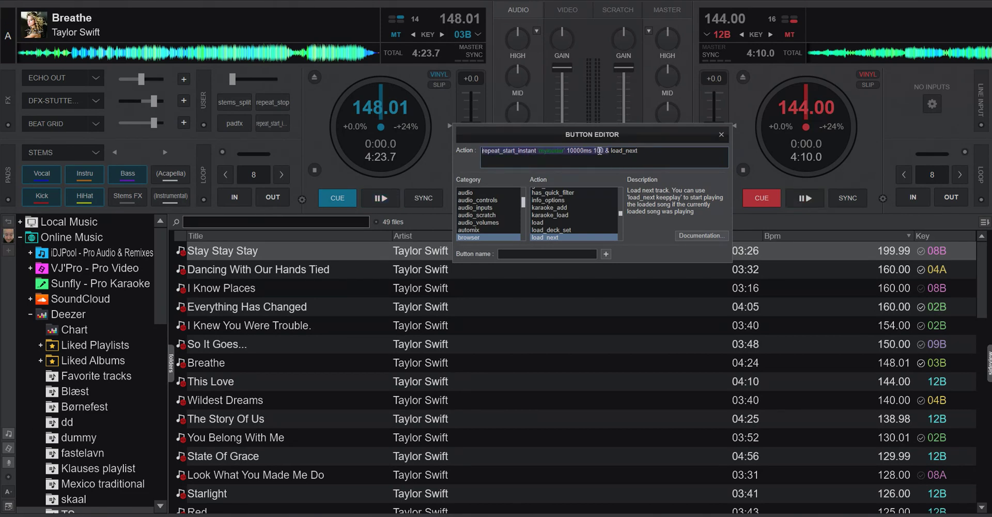
pyautogui.click(639, 151)
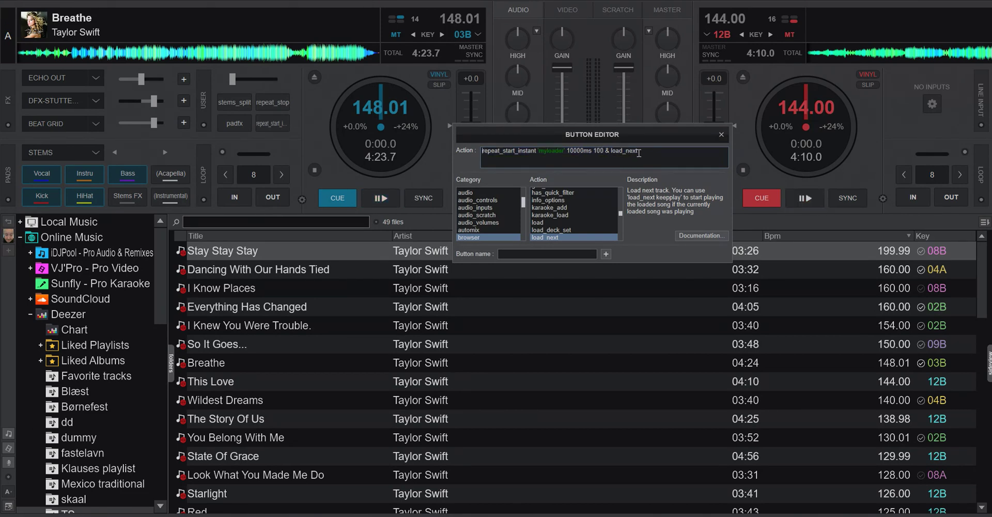
pyautogui.keyDown('shift'); pyautogui.click(597, 155); pyautogui.keyUp('shift')
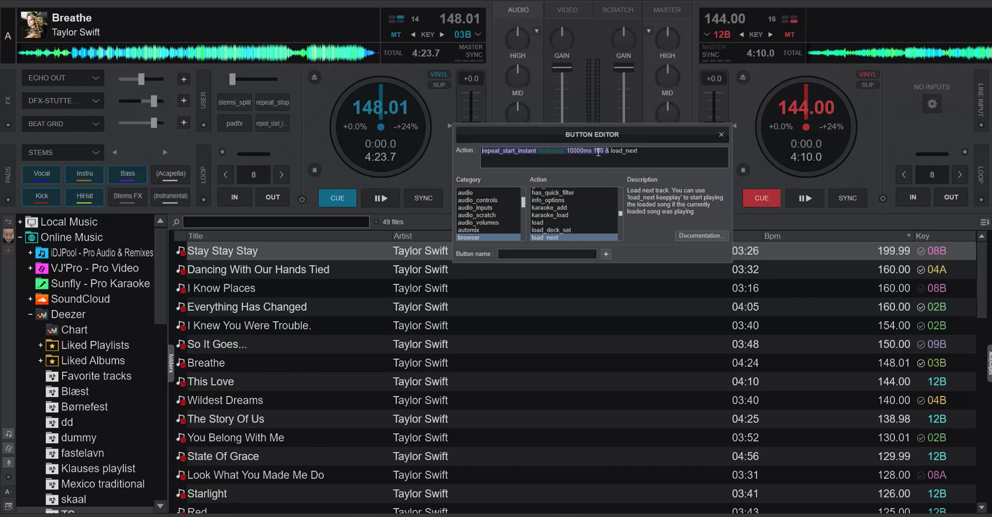
pyautogui.click(636, 150)
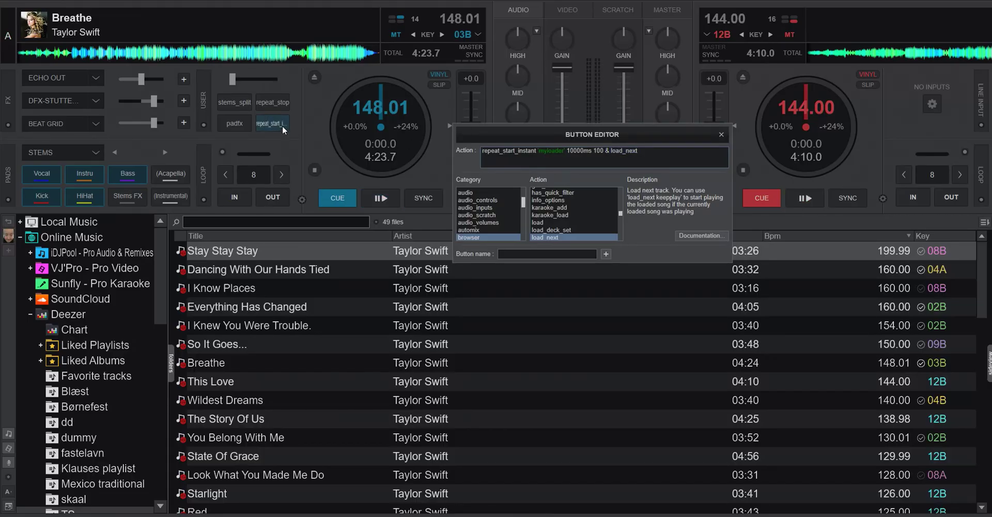
pyautogui.click(274, 106)
pyautogui.click(721, 135)
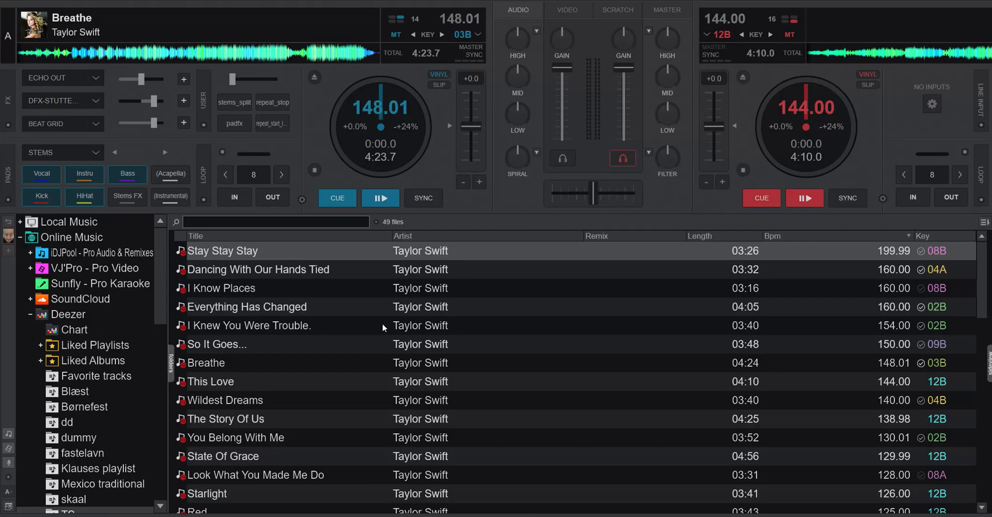
# Step: Auto-load Stay Stay Stay, then Dancing With Our Hands Tied onto deck A with repeat_start, then stop with repeat_stop
pyautogui.click(273, 125)
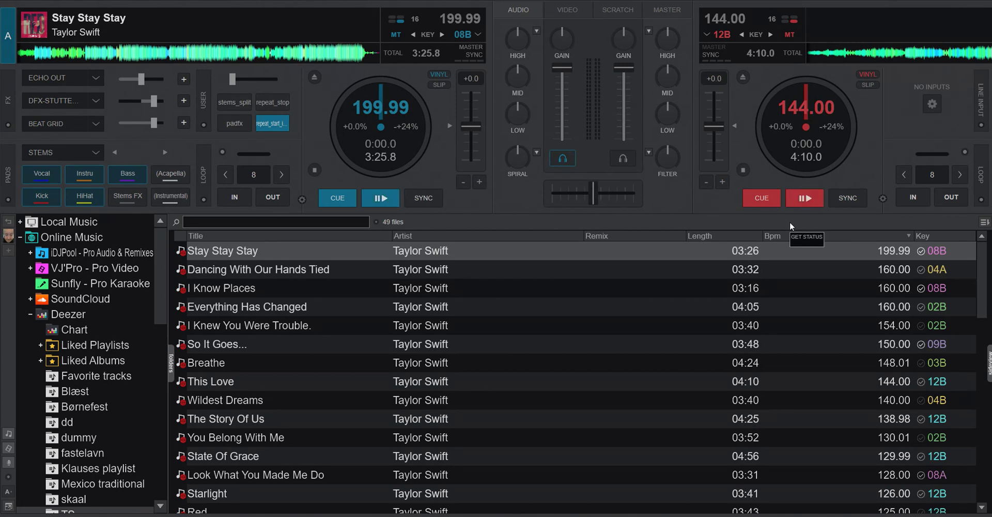
pyautogui.press('Down')
pyautogui.press('Left')
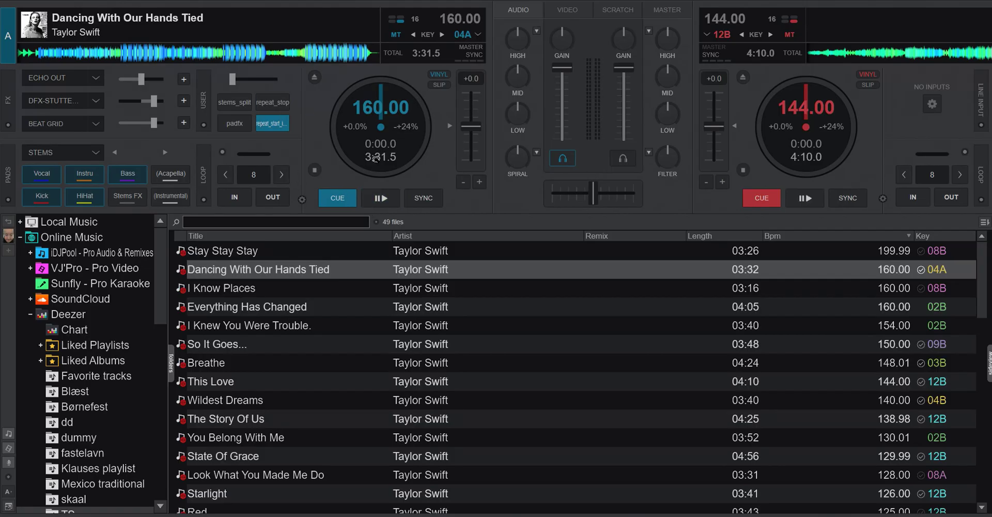
pyautogui.click(275, 104)
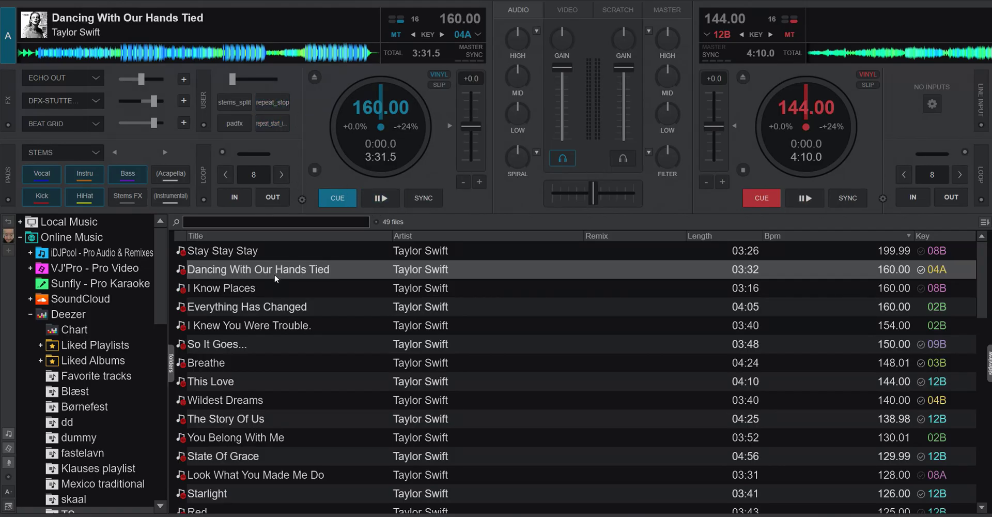
pyautogui.scroll(-3, 231, 345)
pyautogui.scroll(-1, 82, 419)
pyautogui.scroll(-1, 82, 419)
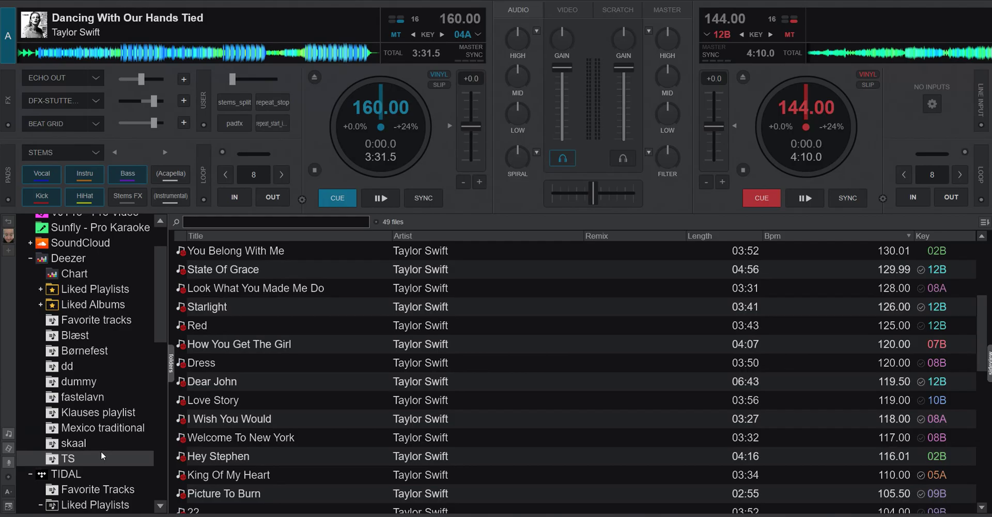
# Step: Search Deezer for 'qwe', sort by BPM with unanalysed tracks first, and select SODA
pyautogui.click(92, 431)
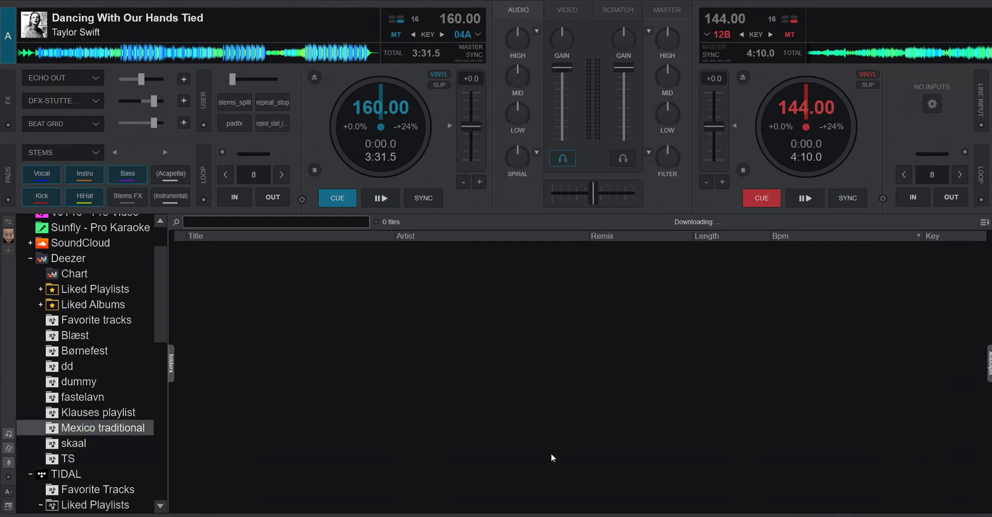
pyautogui.click(788, 235)
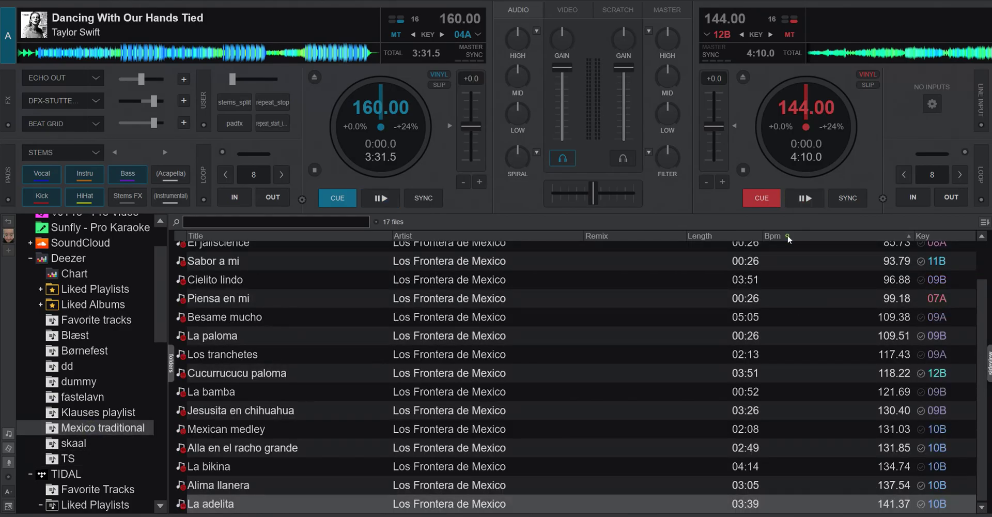
pyautogui.click(788, 235)
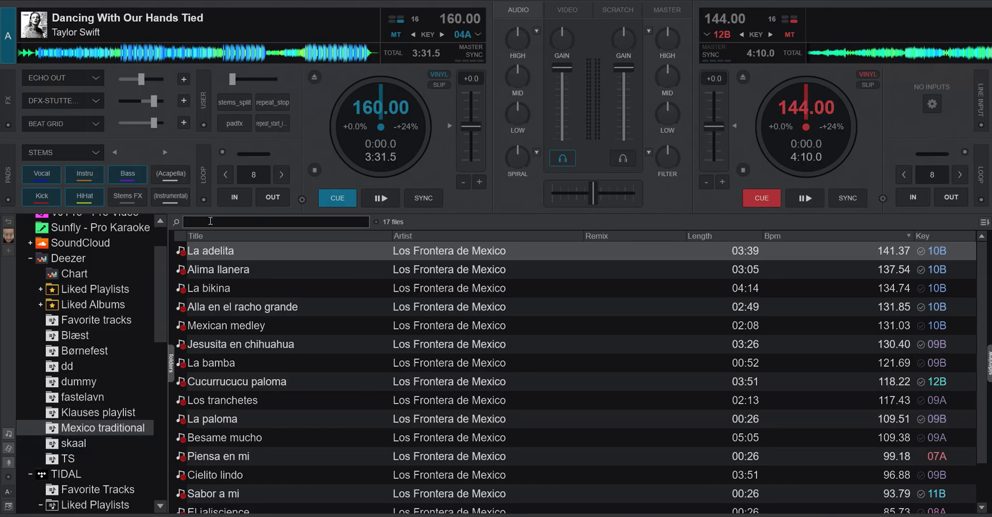
pyautogui.write('qwe')
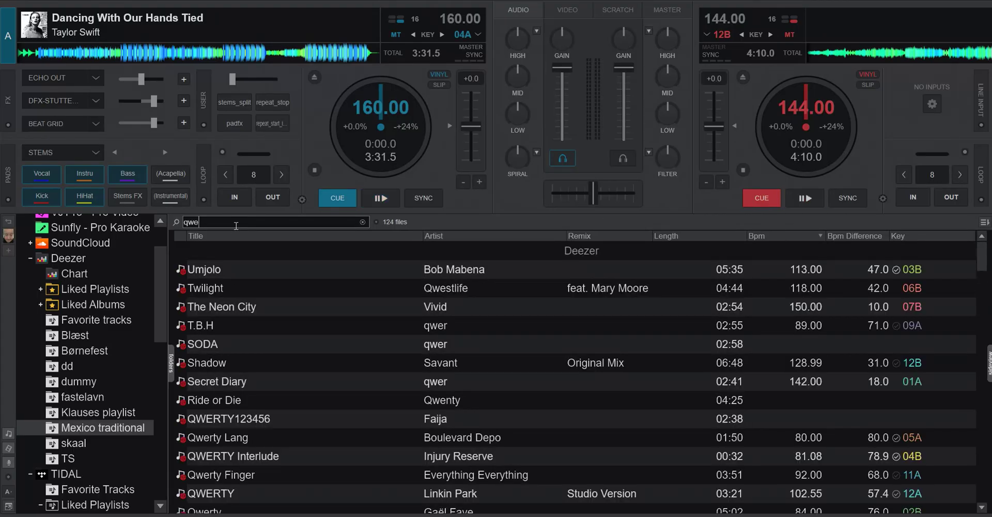
pyautogui.click(801, 236)
pyautogui.click(799, 237)
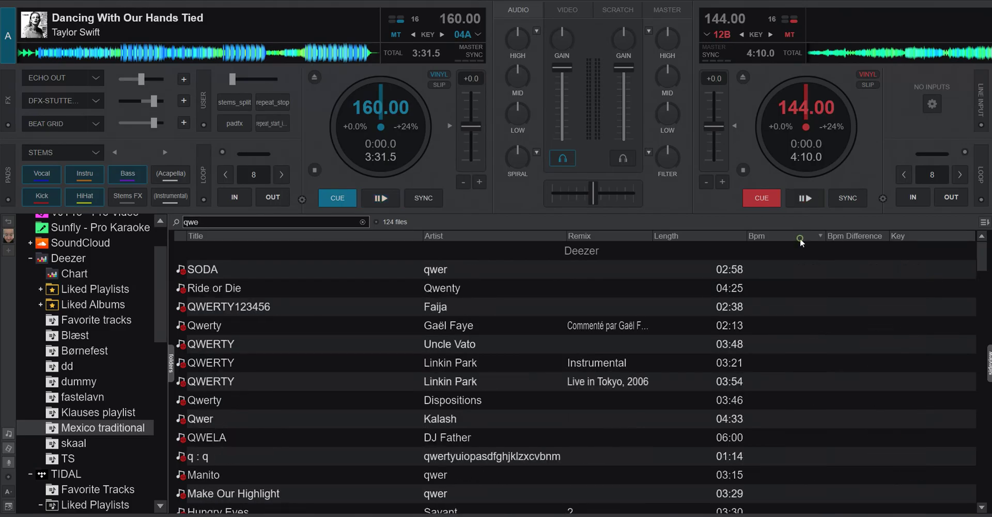
pyautogui.click(310, 264)
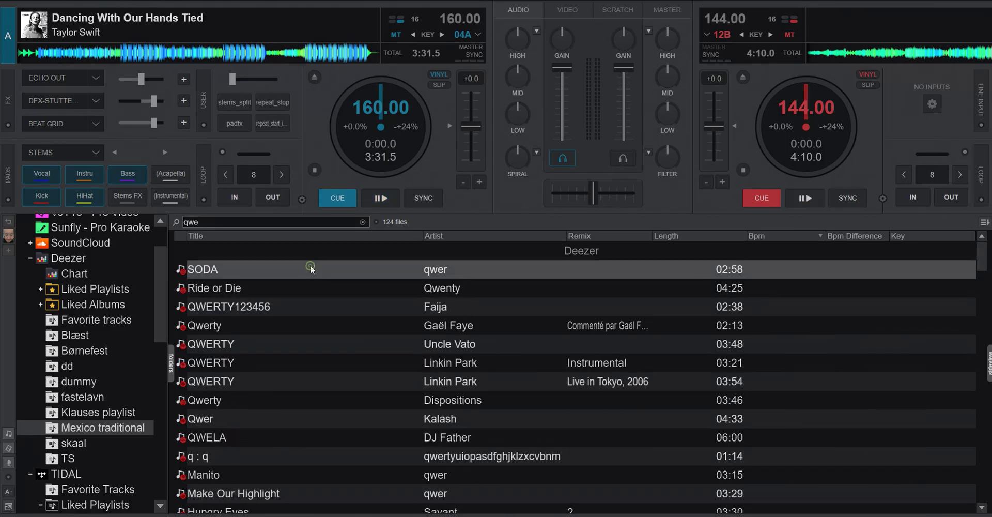
# Step: Run repeat_start from SODA, loading Ride or Die and Qwerty onto deck A, then stop with repeat_stop
pyautogui.click(278, 125)
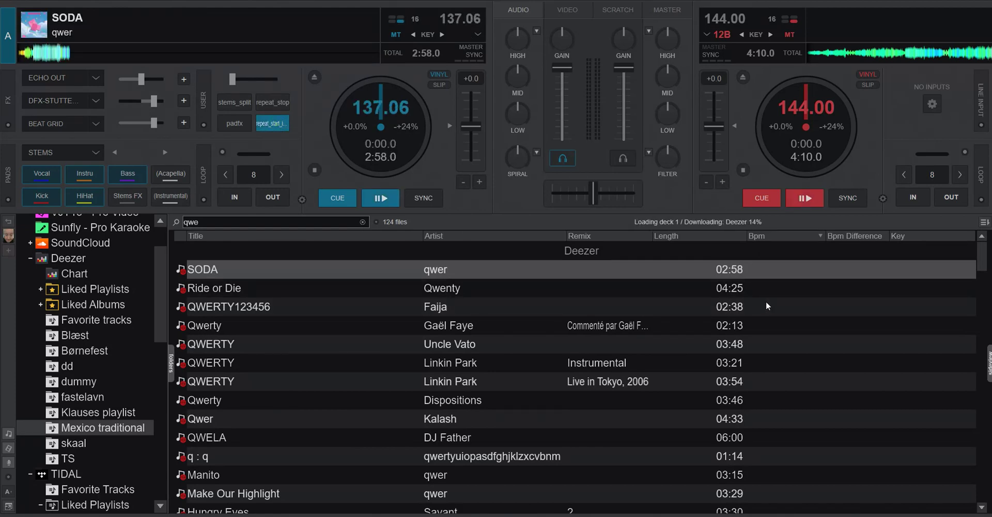
pyautogui.moveTo(570, 222)
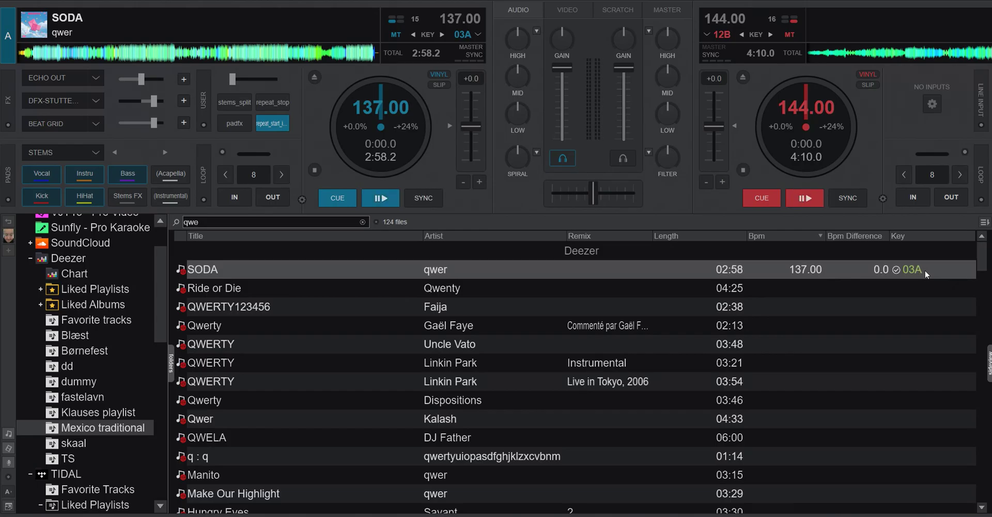
pyautogui.doubleClick(760, 284)
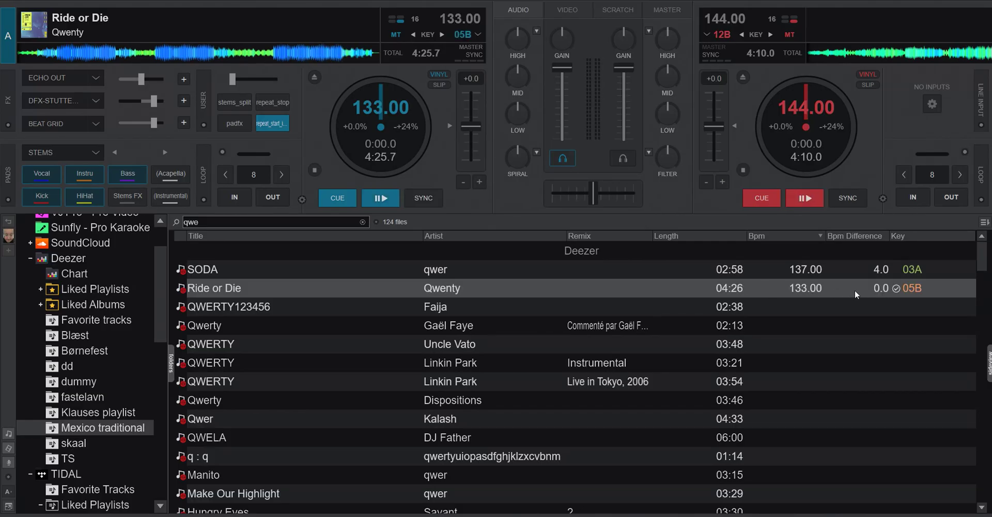
pyautogui.press('Down')
pyautogui.press('Left')
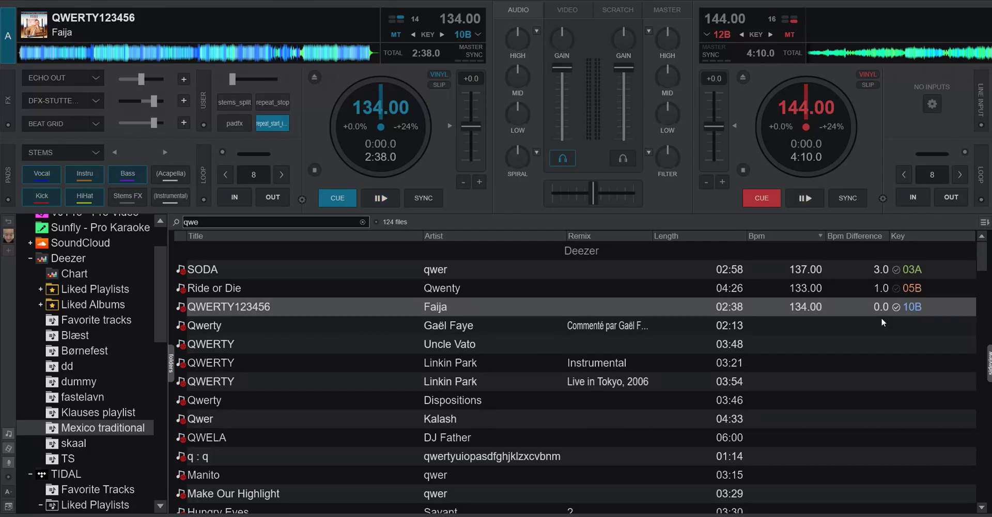
pyautogui.doubleClick(882, 320)
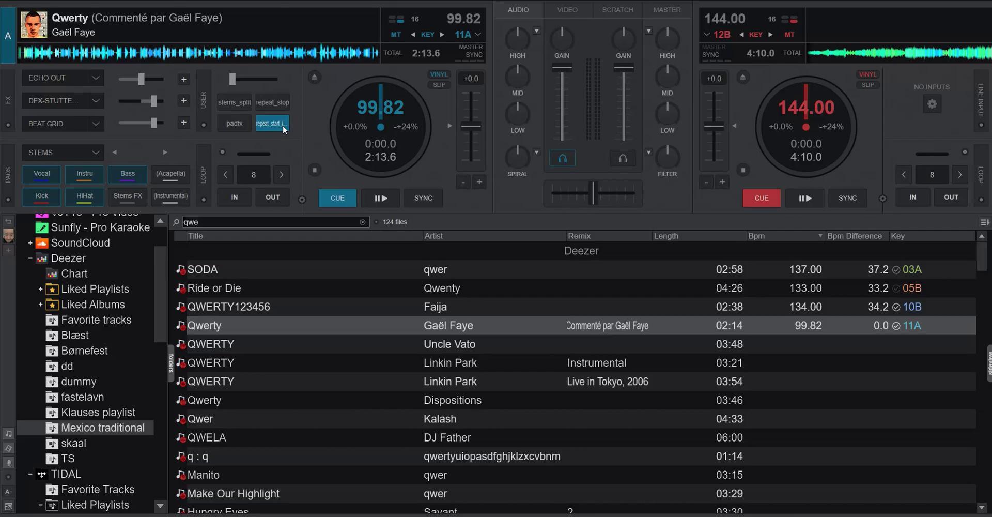
pyautogui.click(276, 103)
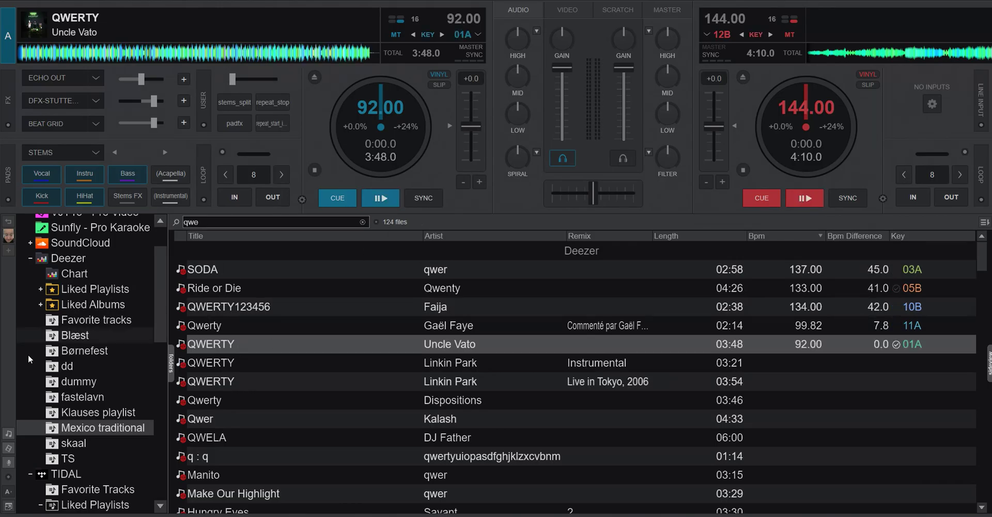
# Step: Collapse the Deezer and TIDAL branches in the folder tree
pyautogui.click(30, 258)
pyautogui.click(30, 273)
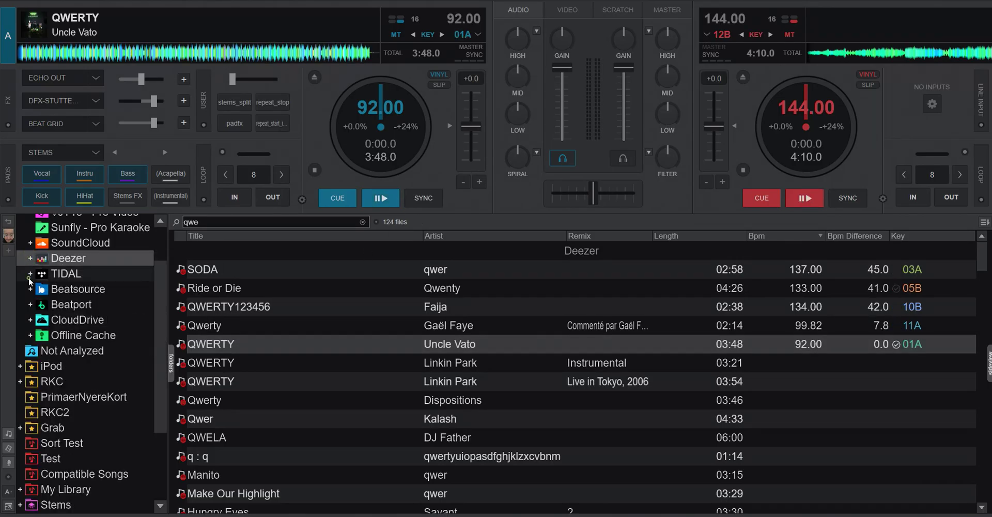
pyautogui.scroll(1, 82, 278)
pyautogui.scroll(1, 80, 282)
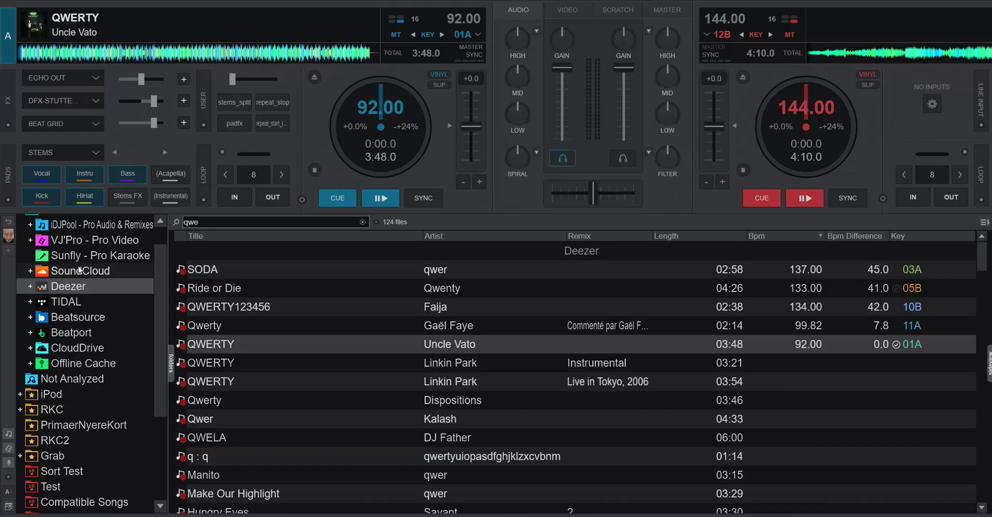